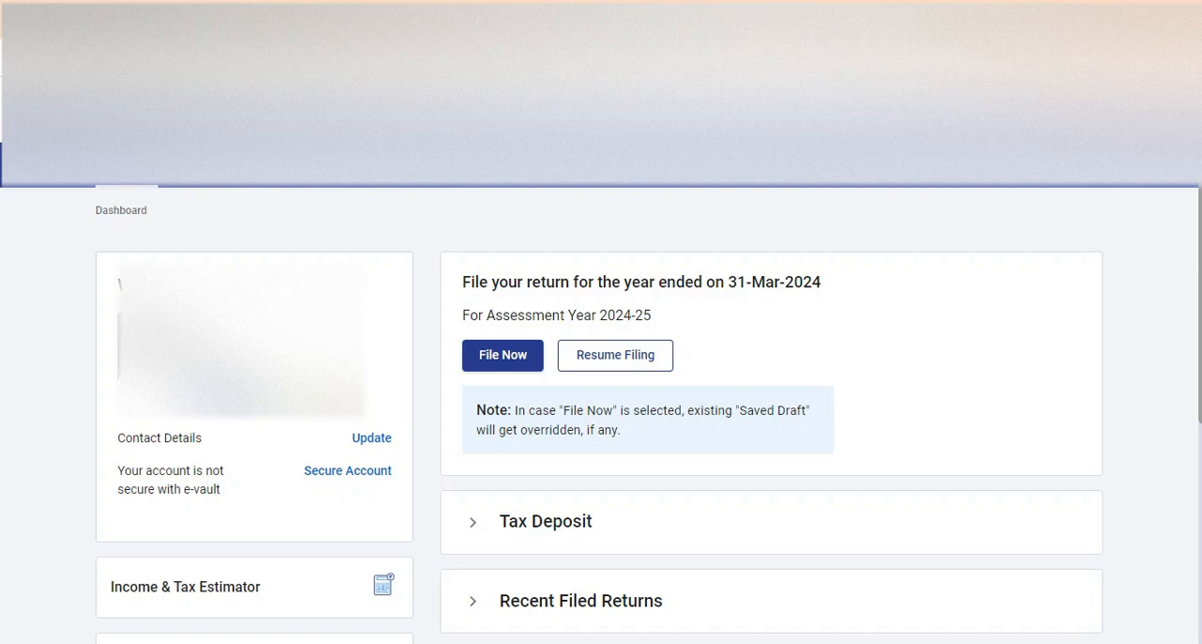
# - Start a fresh income tax return filing for A.Y. 2024-25 using the online mode
pyautogui.moveTo(229, 169)
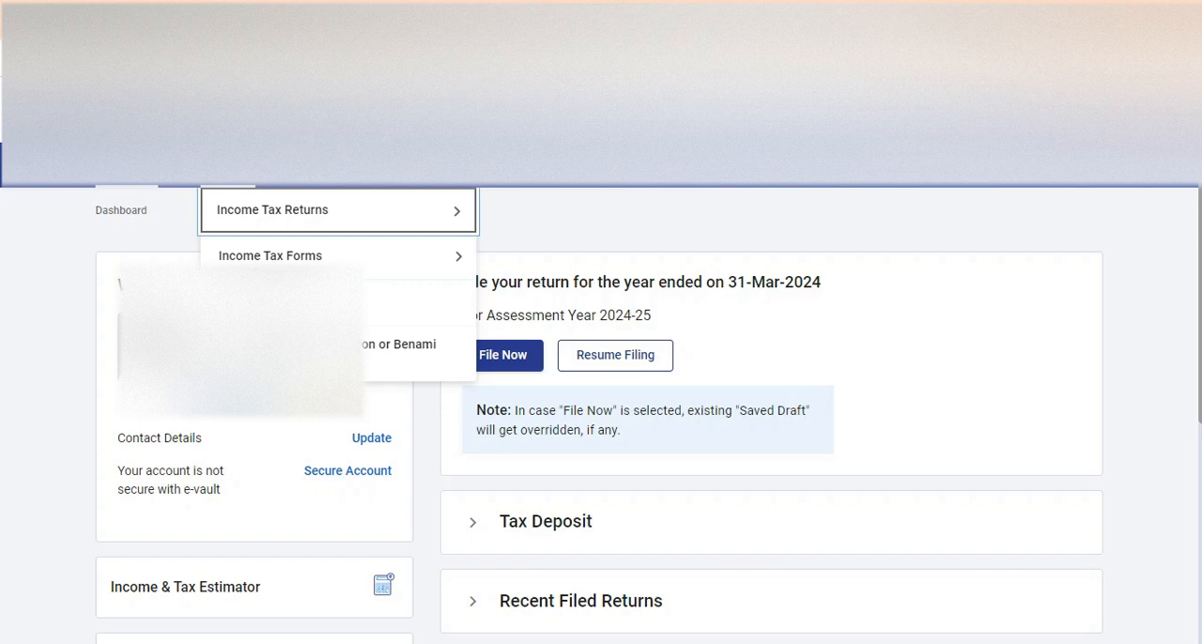
pyautogui.moveTo(275, 210)
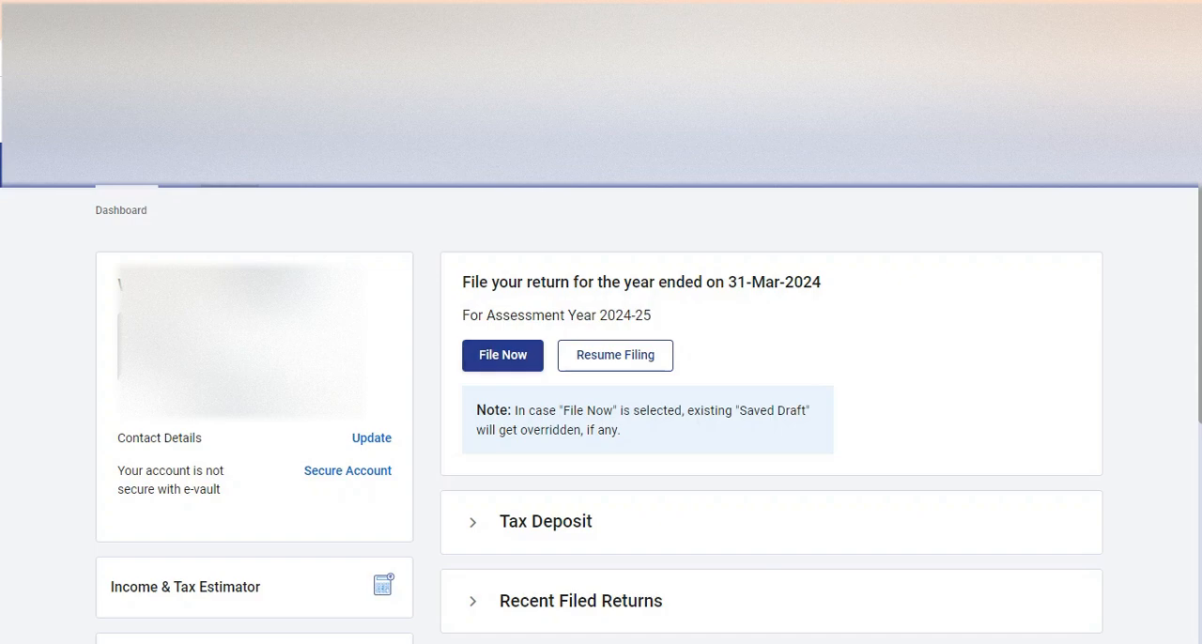
pyautogui.click(502, 356)
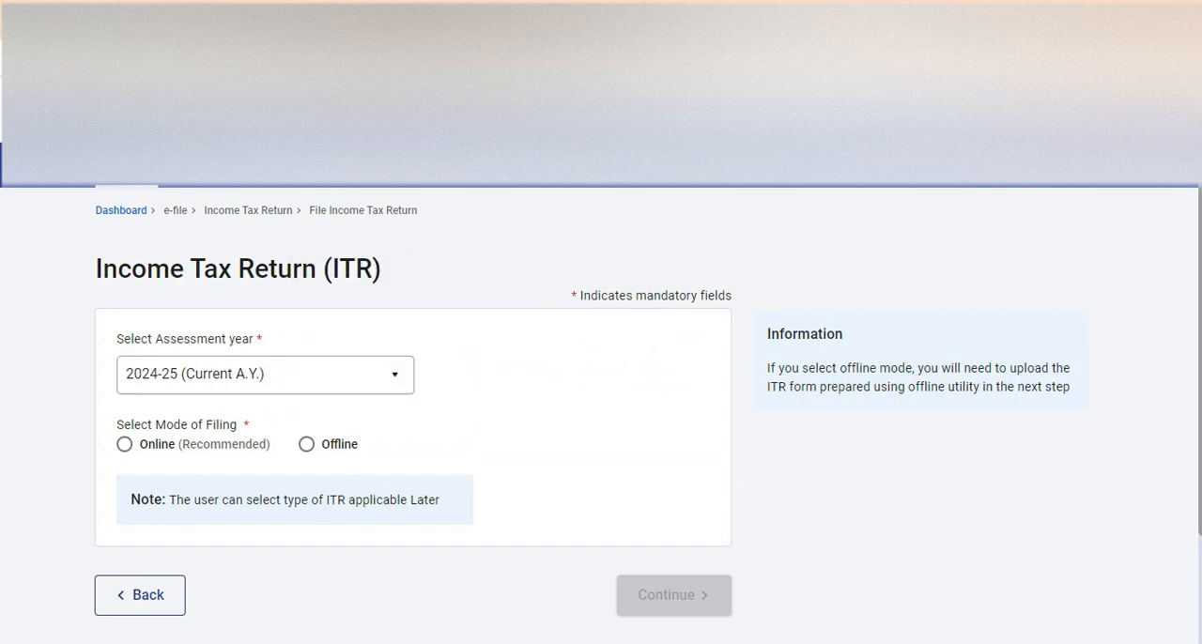
pyautogui.click(125, 445)
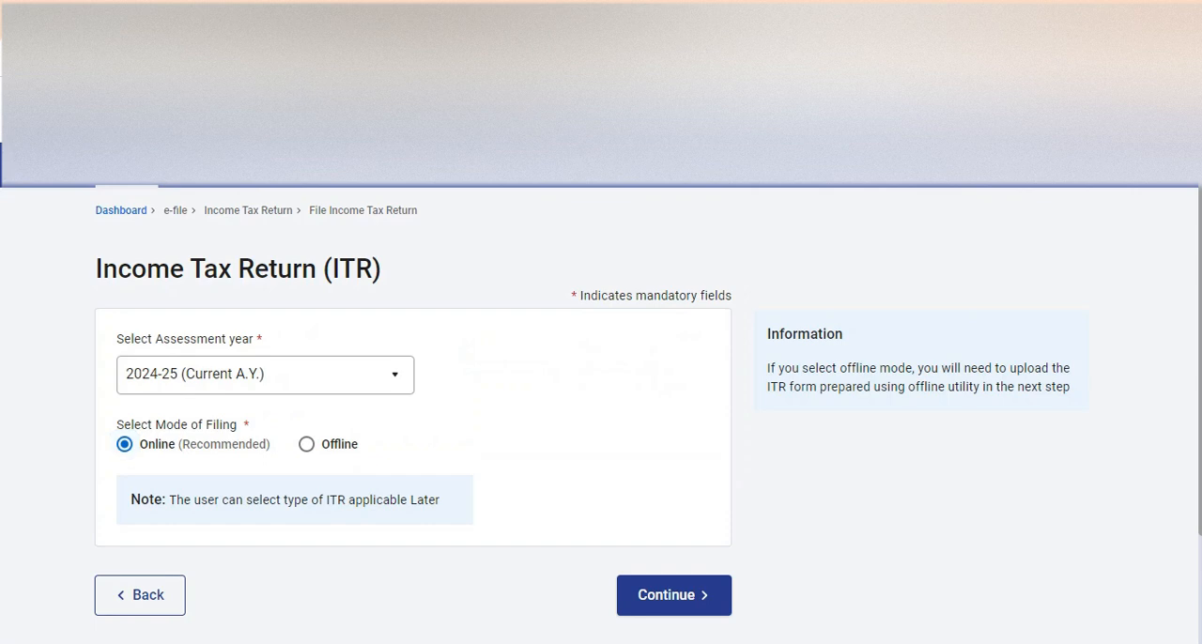
pyautogui.click(674, 596)
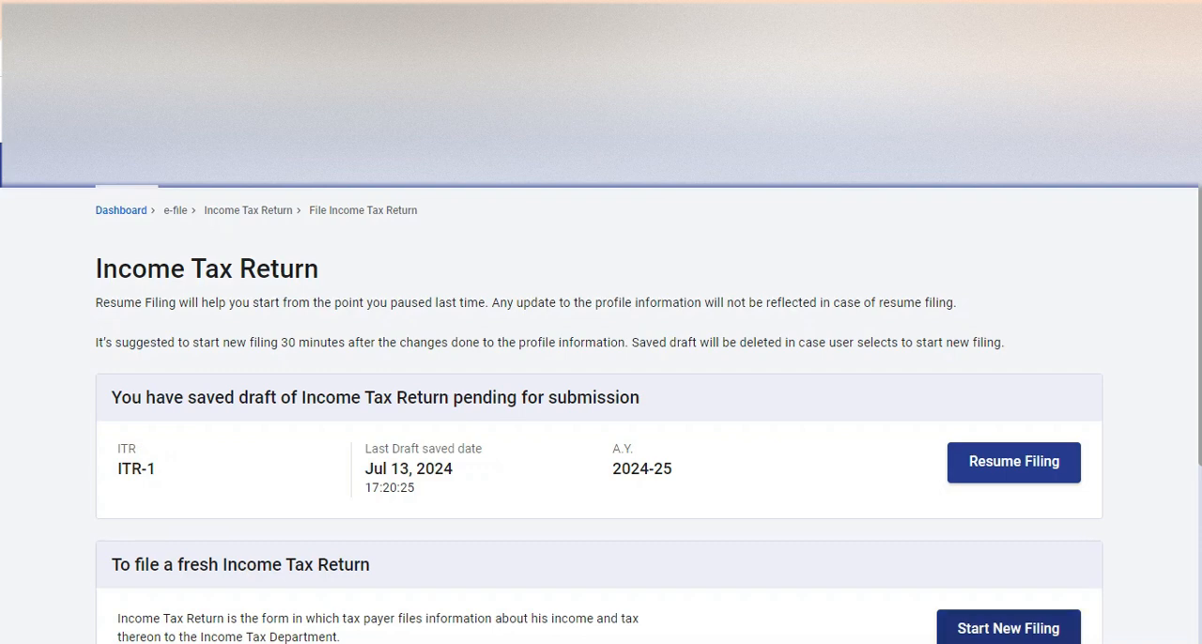
pyautogui.click(1008, 629)
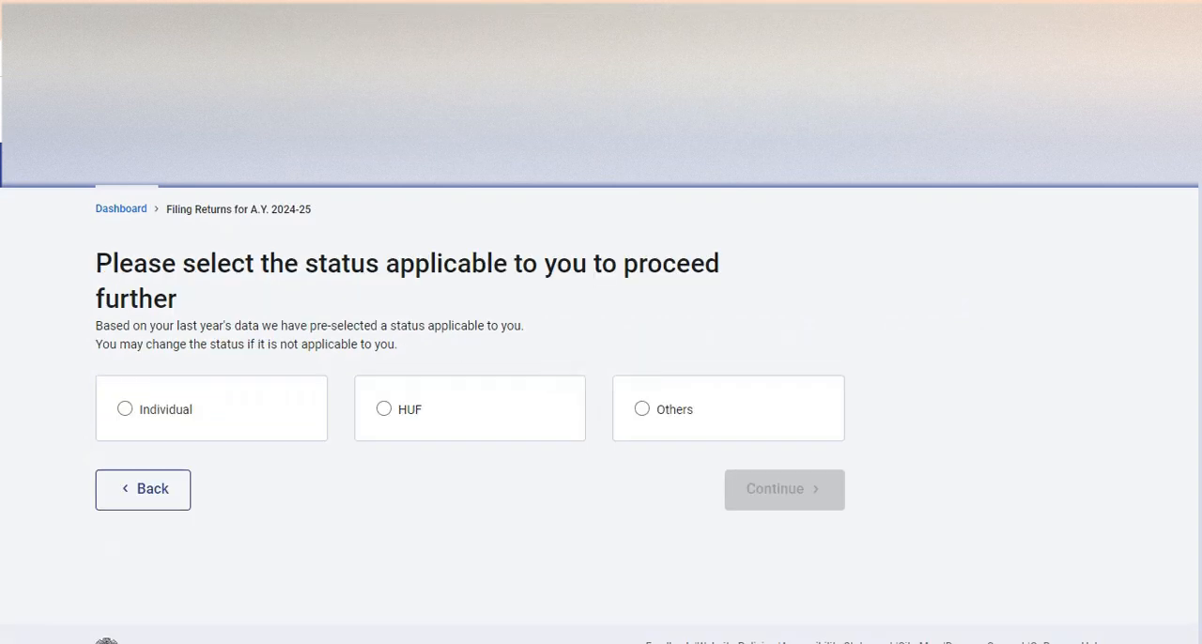
# - Confirm the applicable filing status, choose the ITR - 1 form, accept the tax regime notice and get the return started
pyautogui.click(784, 490)
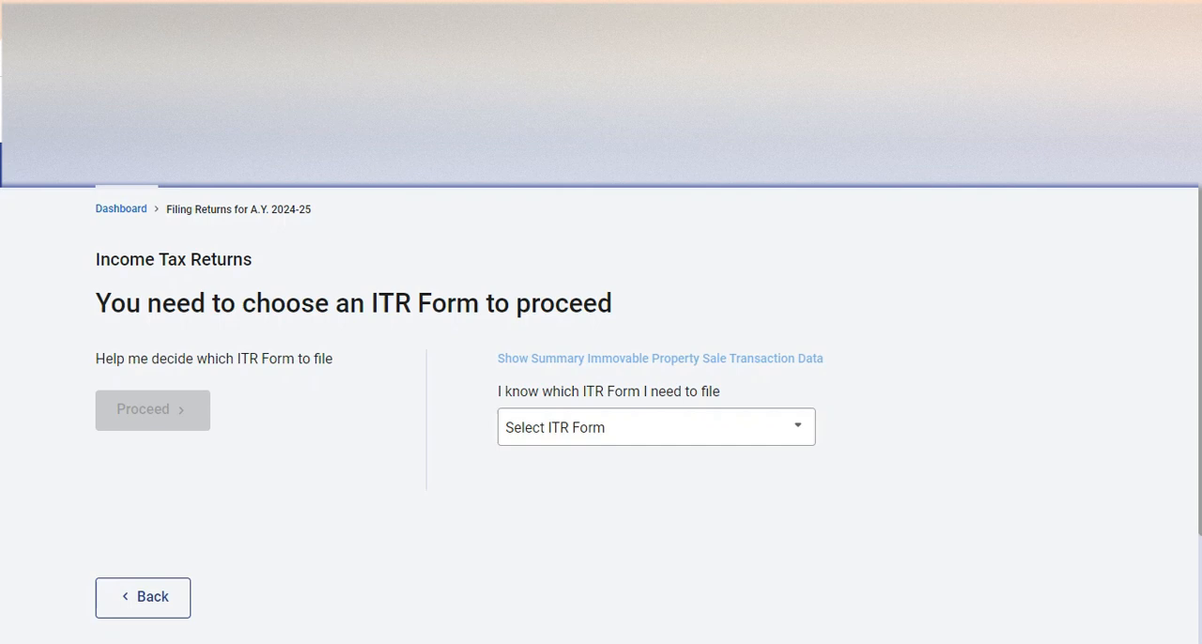
pyautogui.click(657, 428)
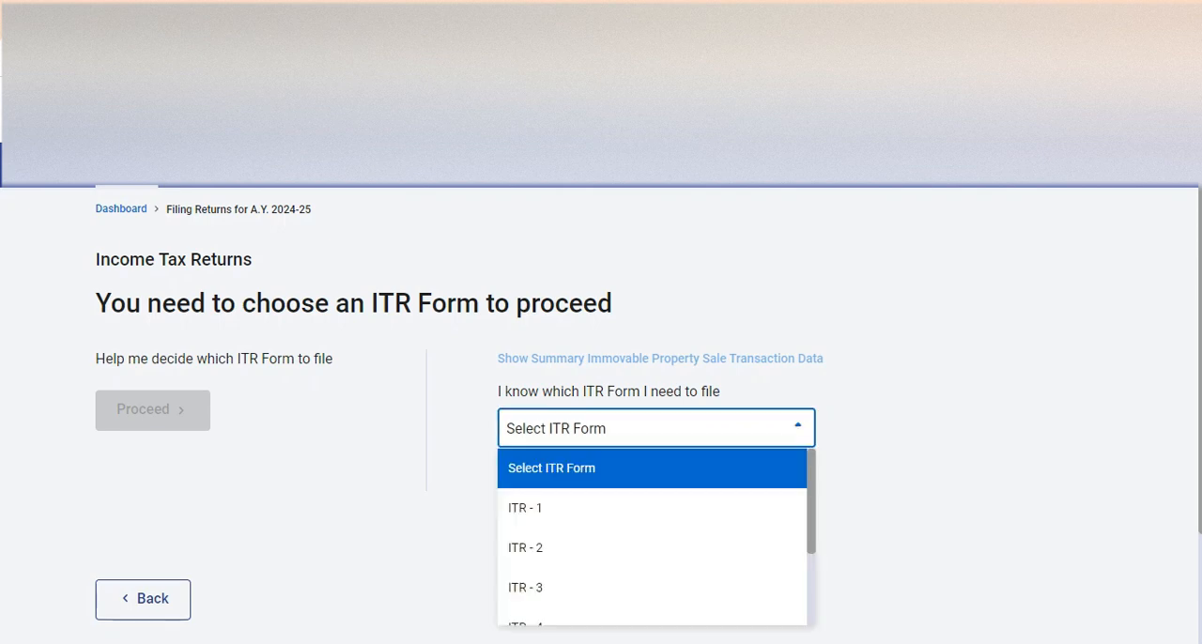
pyautogui.click(652, 512)
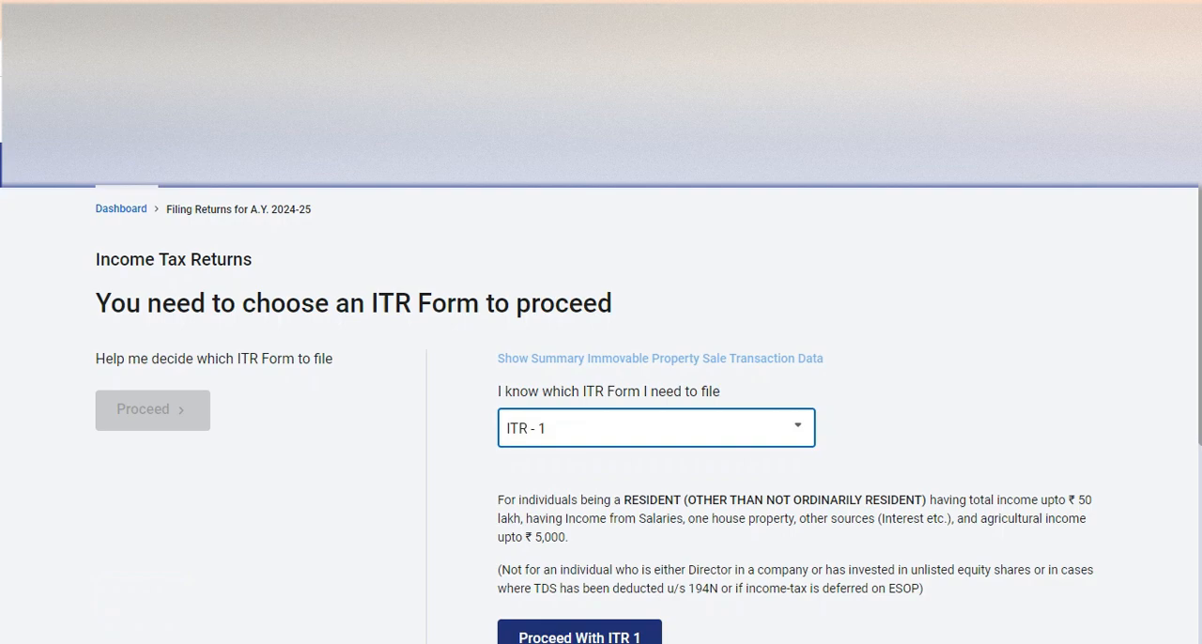
pyautogui.click(579, 636)
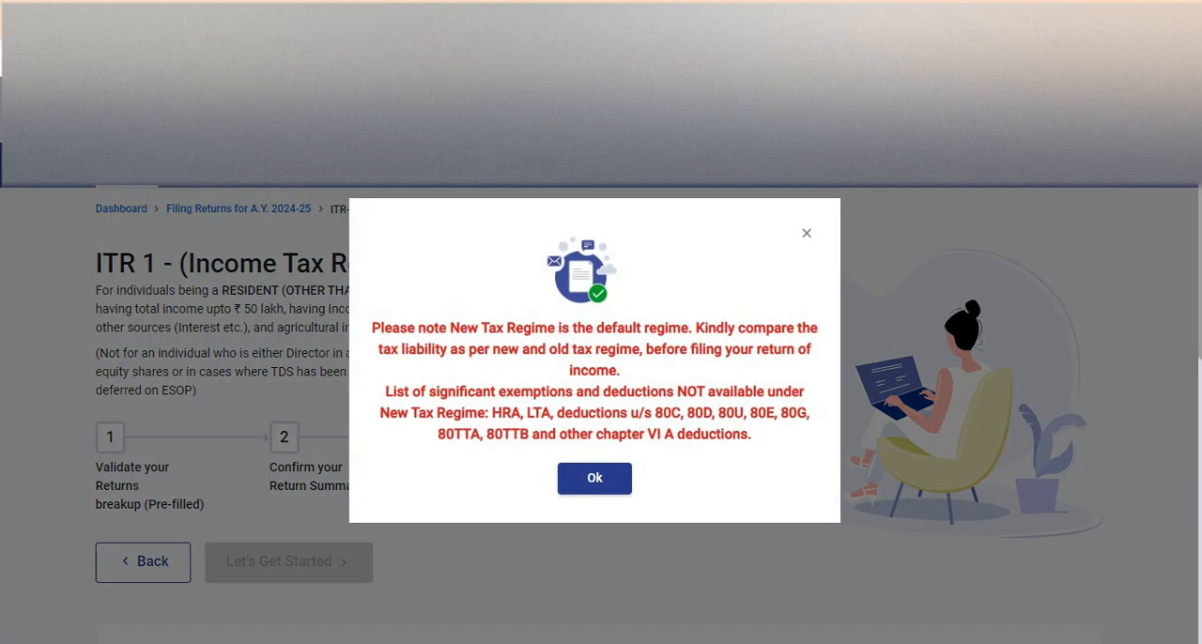
pyautogui.click(595, 478)
pyautogui.click(289, 562)
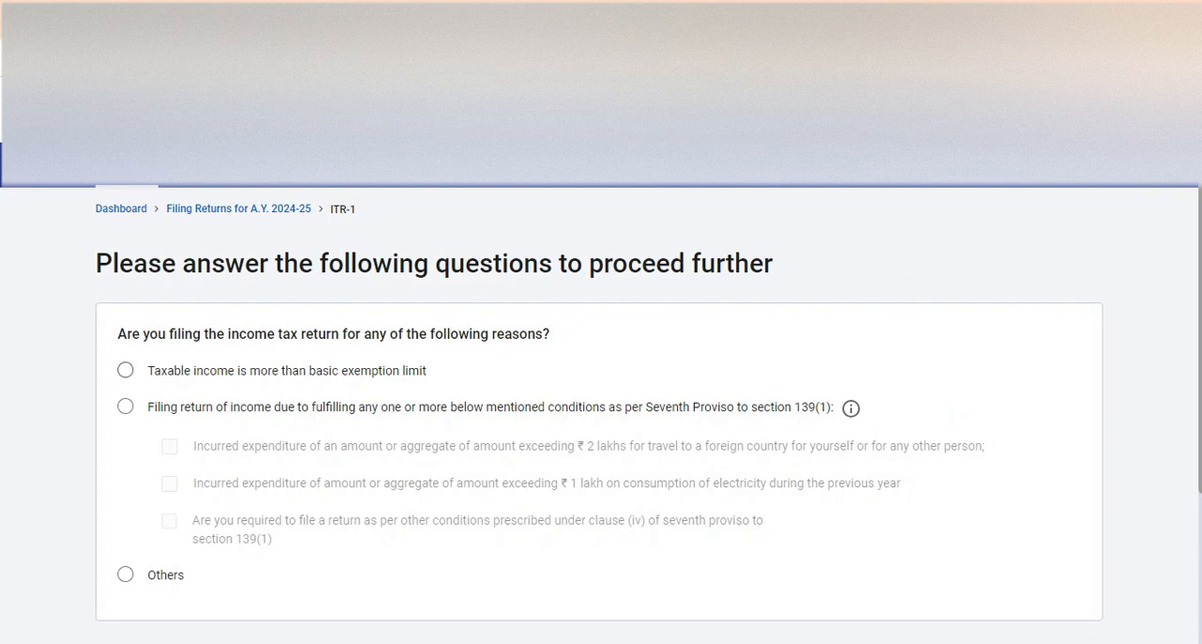
# - Give taxable income above the basic exemption limit as the filing reason and open the Personal Information section of the return
pyautogui.click(126, 370)
pyautogui.scroll(-3, 602, 414)
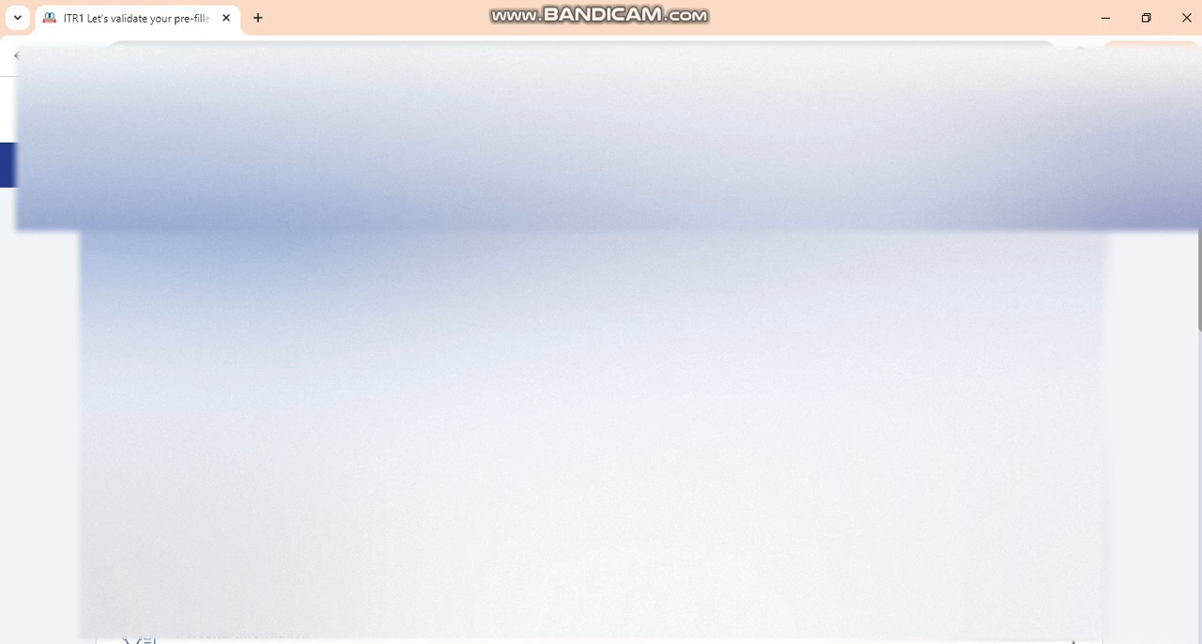
pyautogui.scroll(-4, 601, 385)
pyautogui.scroll(-1, 602, 385)
pyautogui.scroll(1, 601, 385)
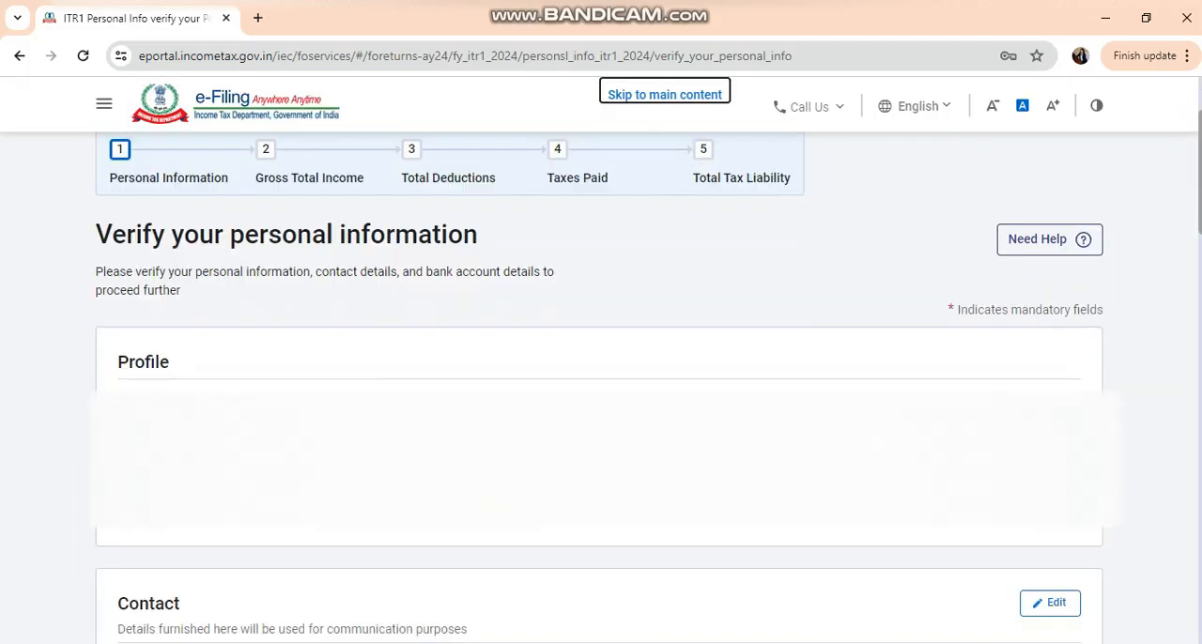
# - Verify the profile, contact, filing section, tax regime and bank details and confirm the personal information
pyautogui.scroll(-2, 601, 376)
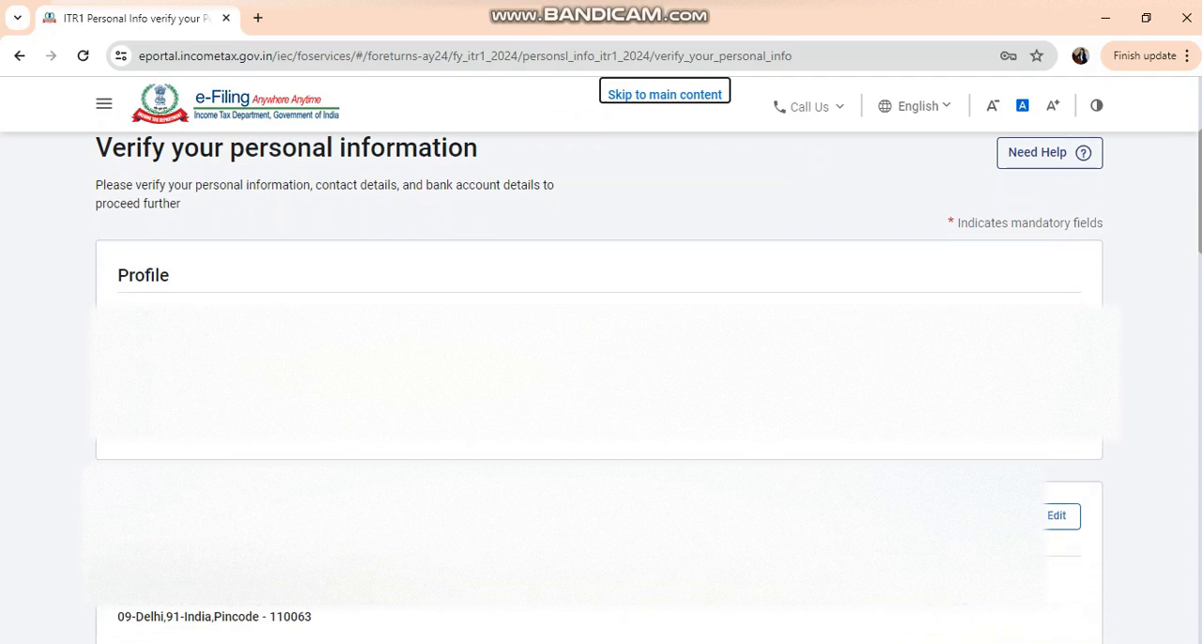
pyautogui.scroll(-3, 601, 376)
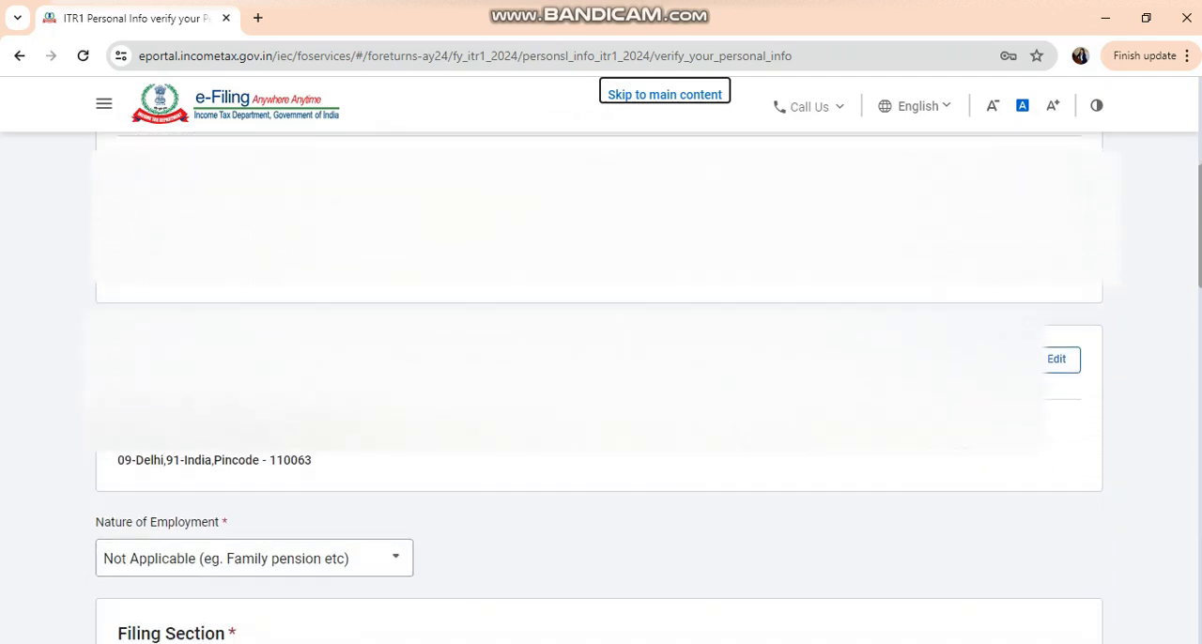
pyautogui.scroll(-3, 601, 375)
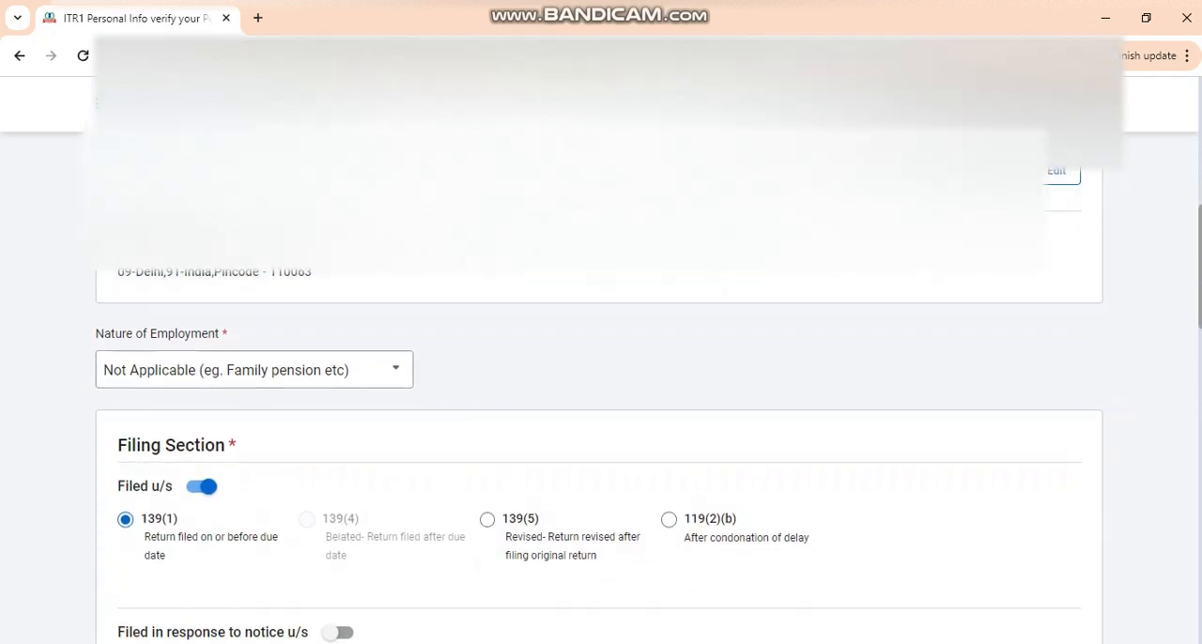
pyautogui.scroll(-2, 602, 376)
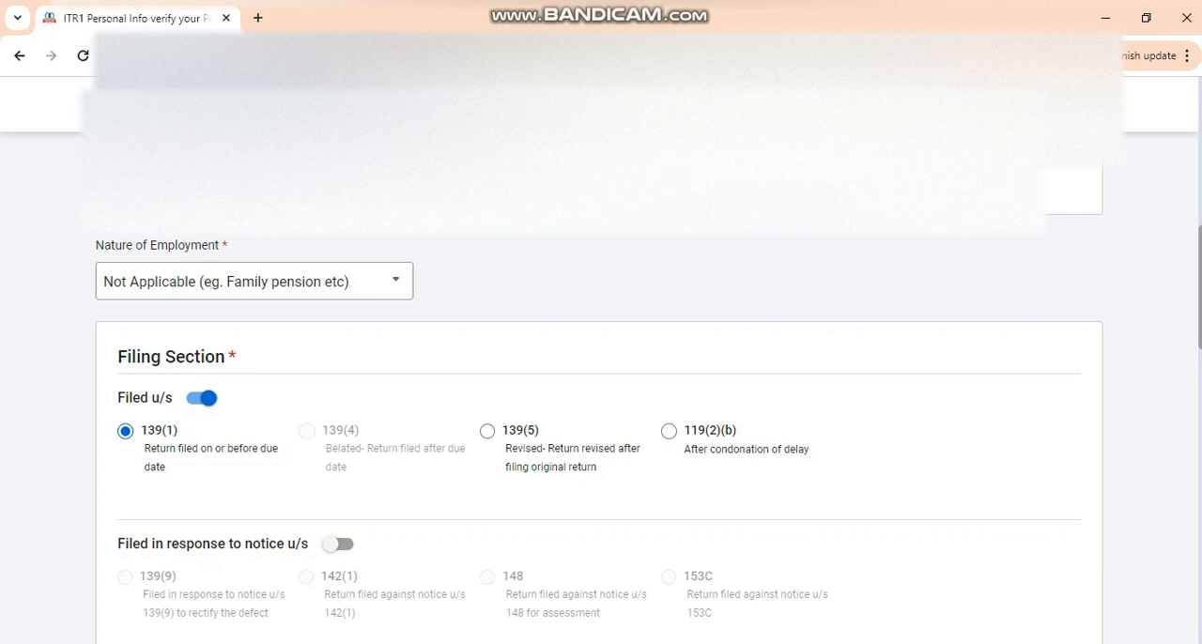
pyautogui.rightClick(918, 284)
pyautogui.press('Escape')
pyautogui.scroll(-4, 602, 376)
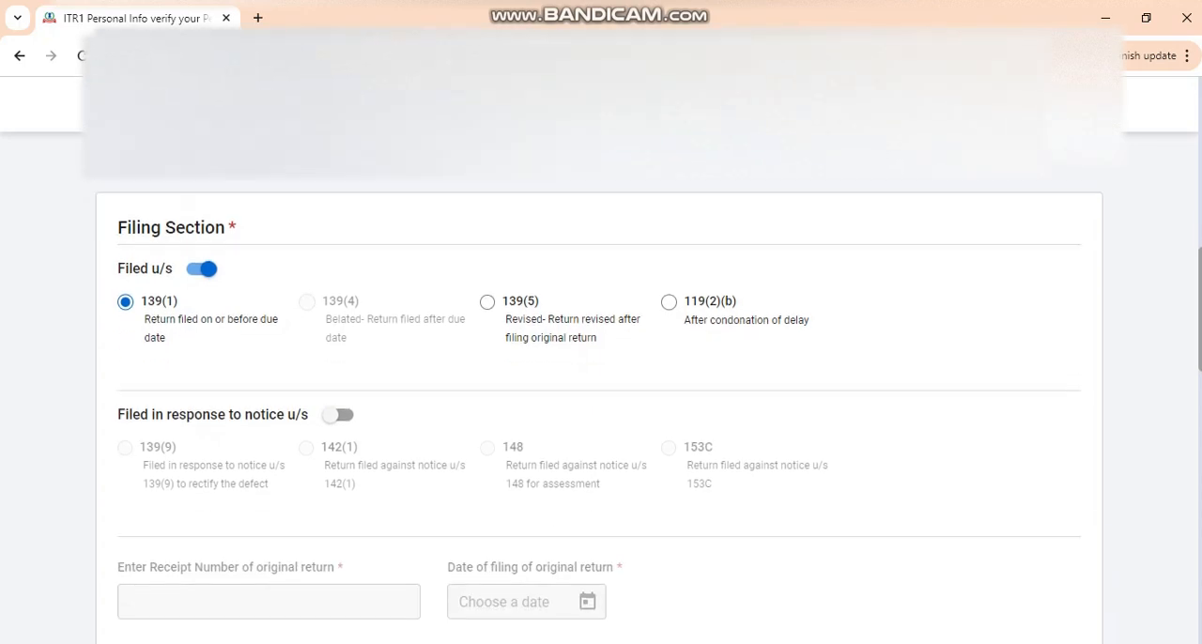
pyautogui.scroll(-3, 601, 375)
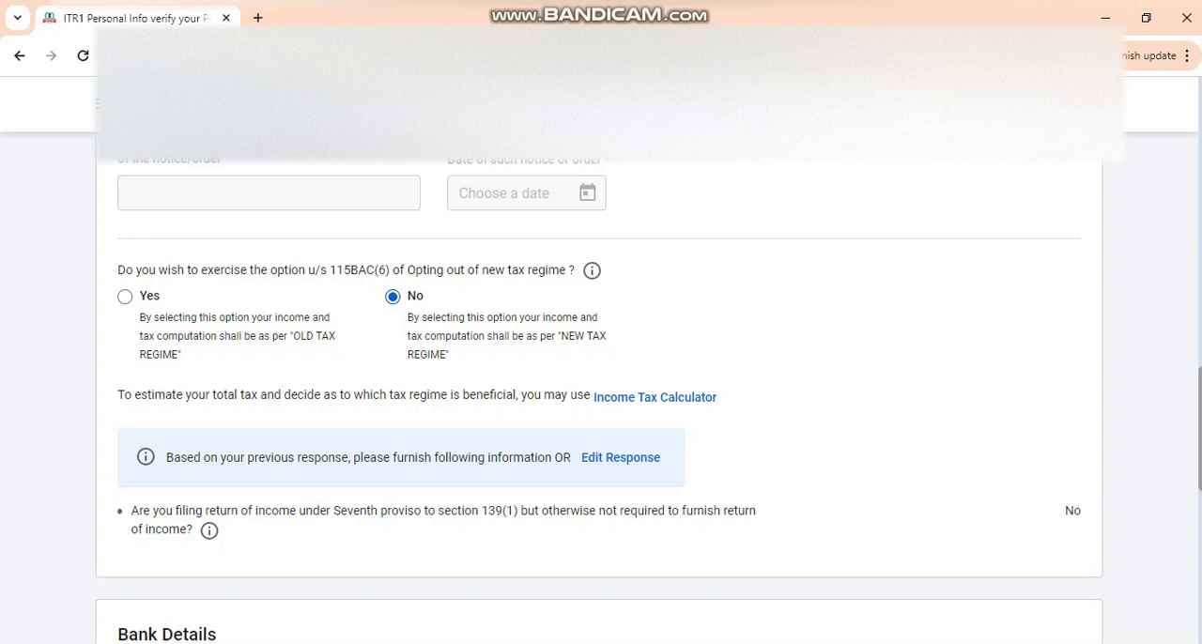
pyautogui.scroll(-6, 601, 375)
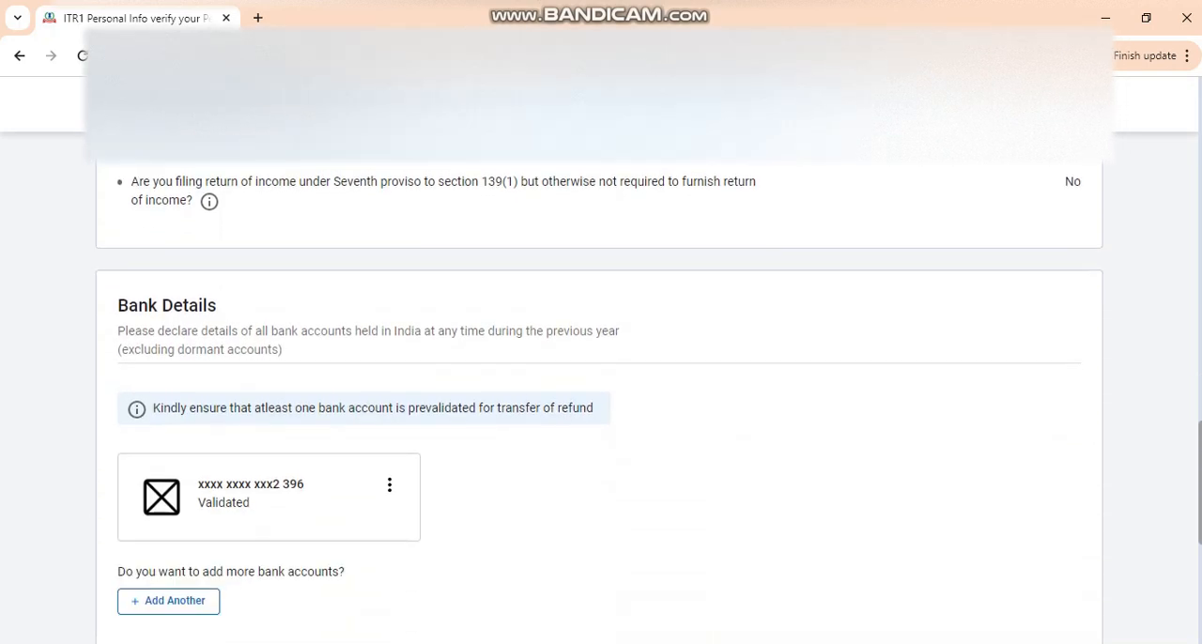
pyautogui.click(1055, 637)
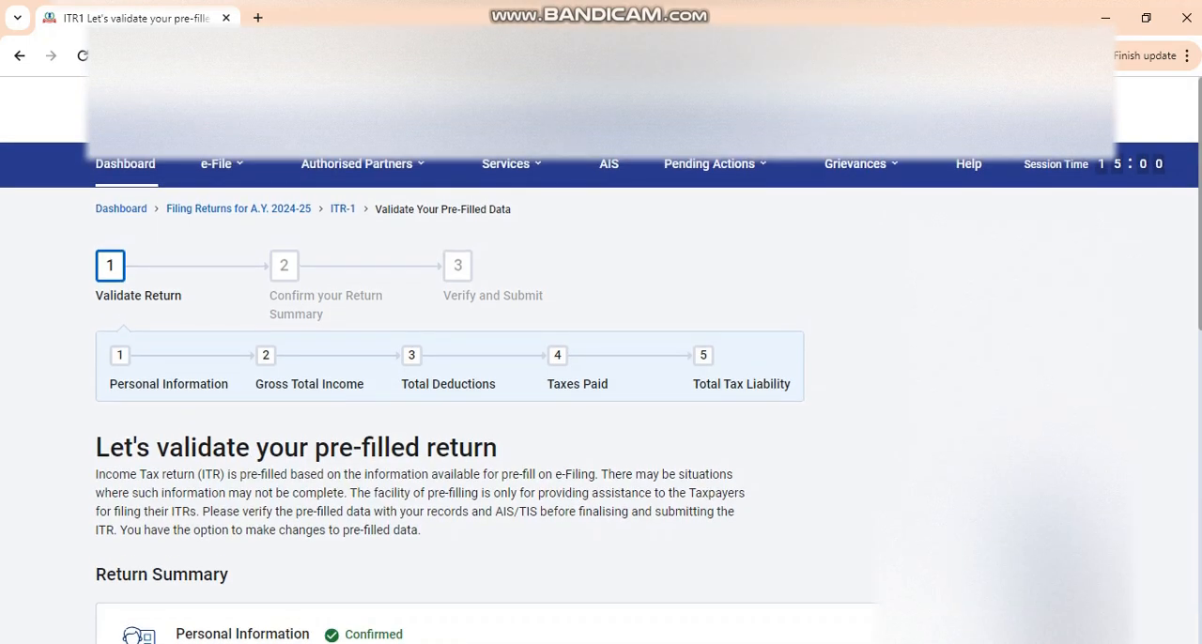
# - Open the Gross Total Income section, continue past the salary exemption questions and dismiss the nature-of-employment notice
pyautogui.scroll(-3, 601, 376)
pyautogui.scroll(-1, 601, 376)
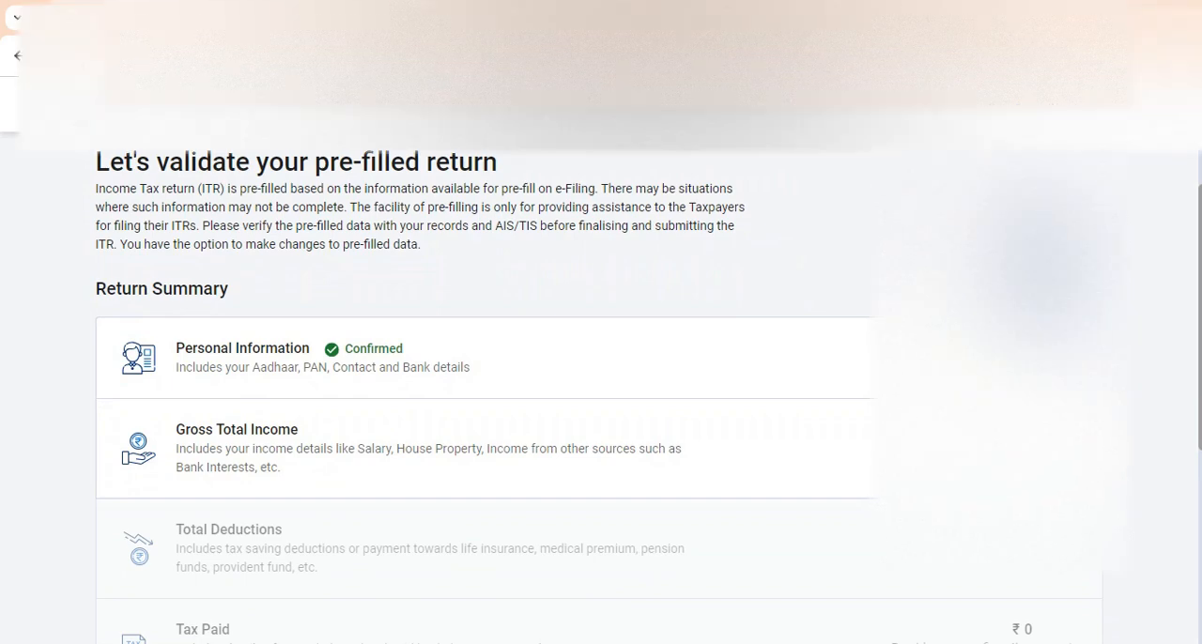
pyautogui.click(1071, 449)
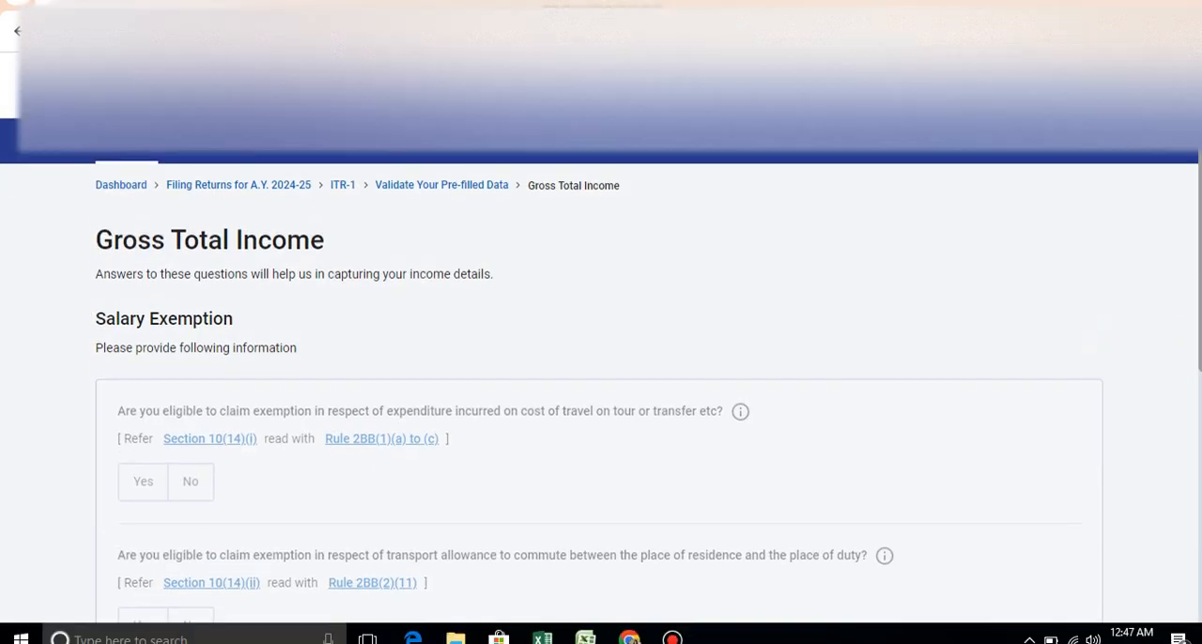
pyautogui.scroll(-3, 600, 385)
pyautogui.click(1042, 523)
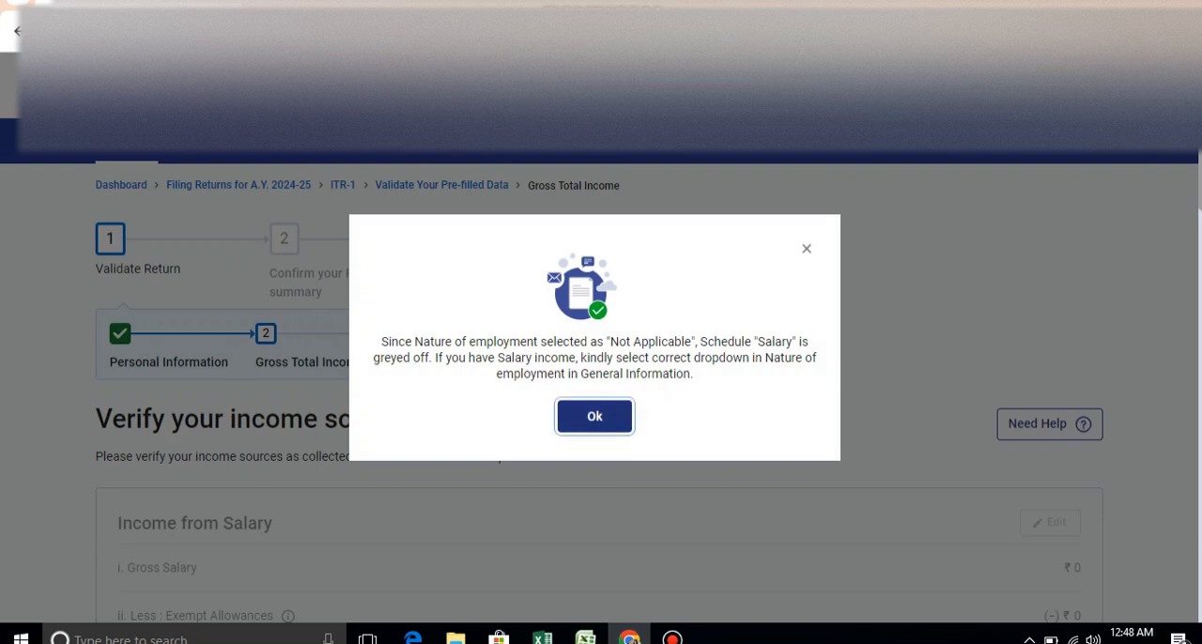
pyautogui.click(594, 417)
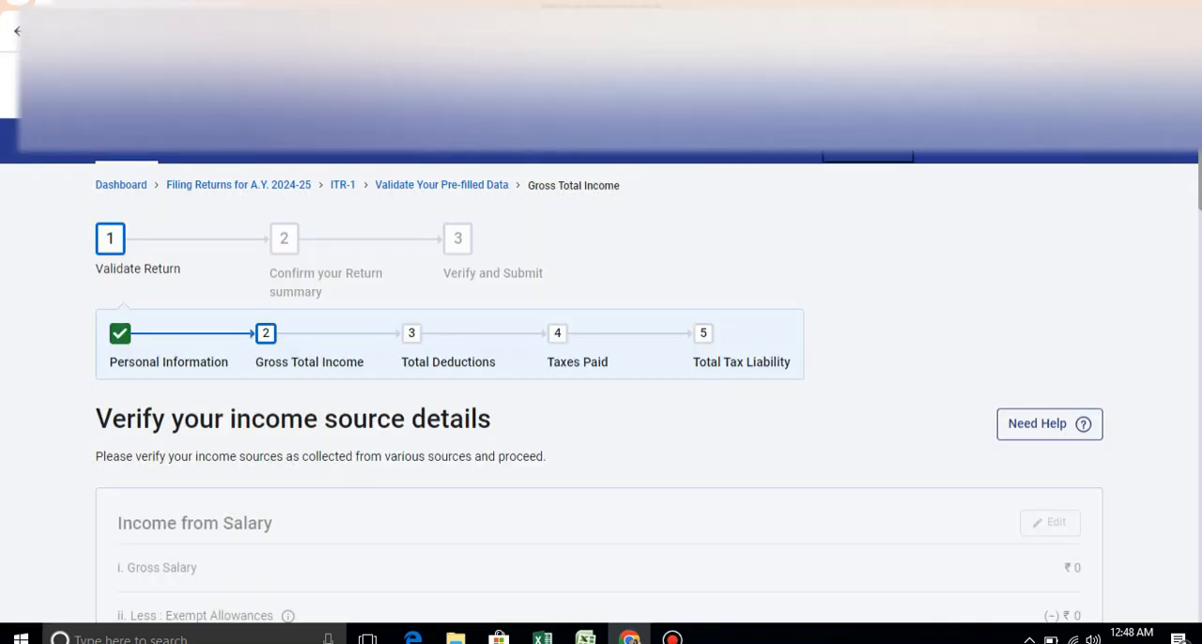
# - In the house property income breakup, set interest payable on borrowed capital and arrears/unrealised rent to 0 and add the let-out property
pyautogui.scroll(-4, 602, 394)
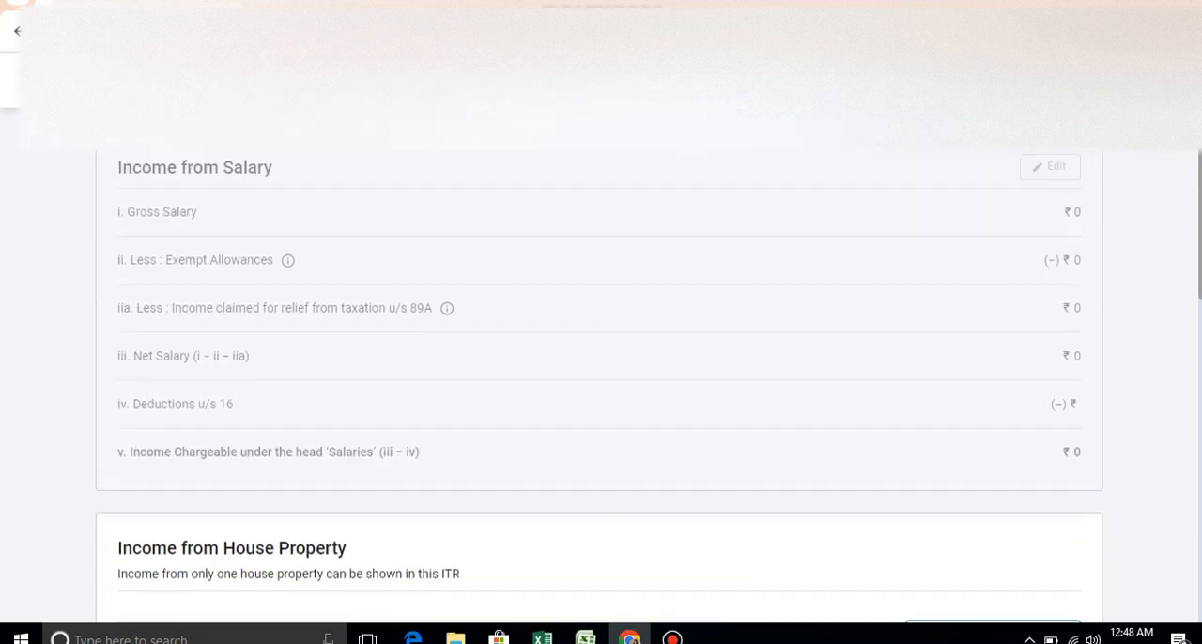
pyautogui.scroll(-3, 601, 387)
pyautogui.scroll(-1, 601, 387)
pyautogui.scroll(-1, 602, 387)
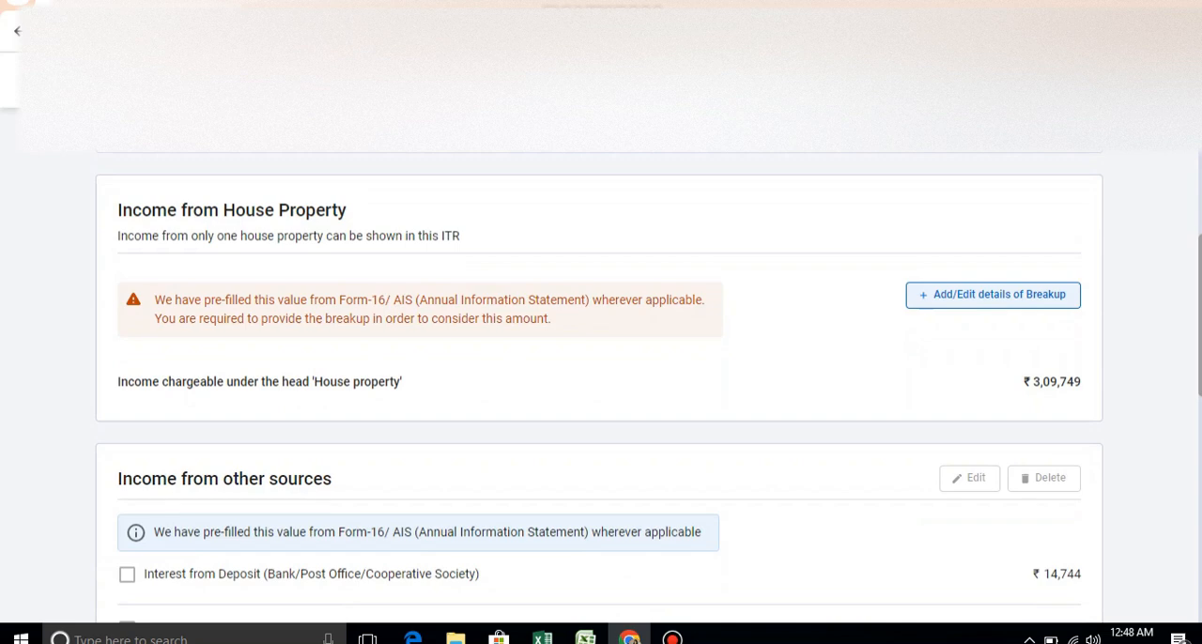
pyautogui.click(993, 294)
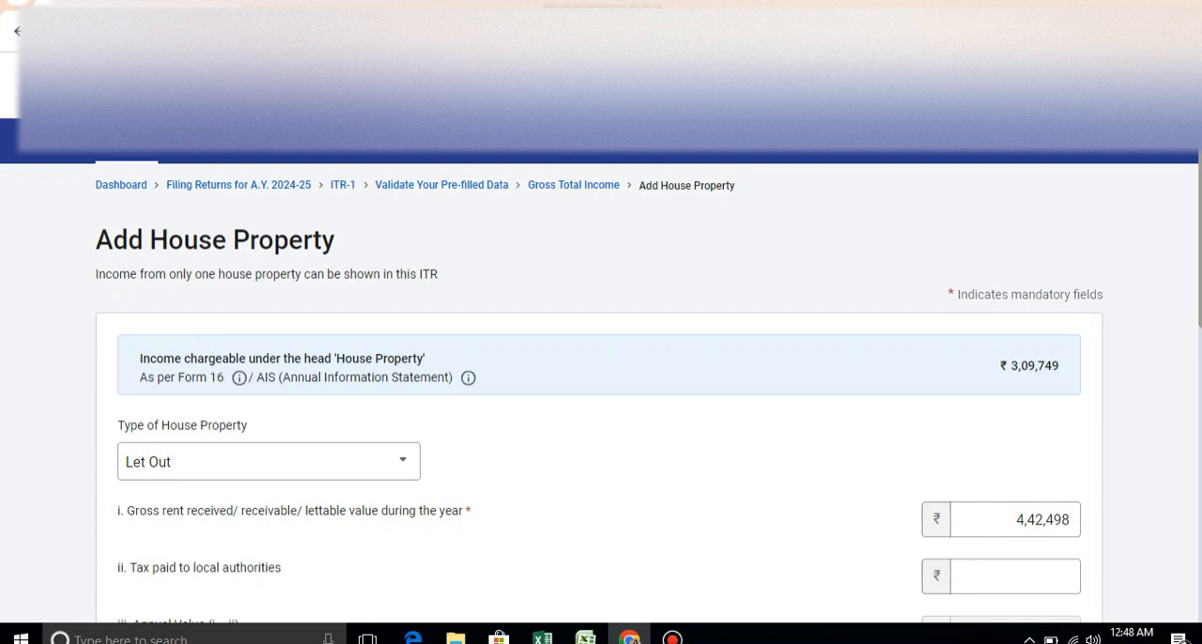
pyautogui.scroll(-6, 602, 376)
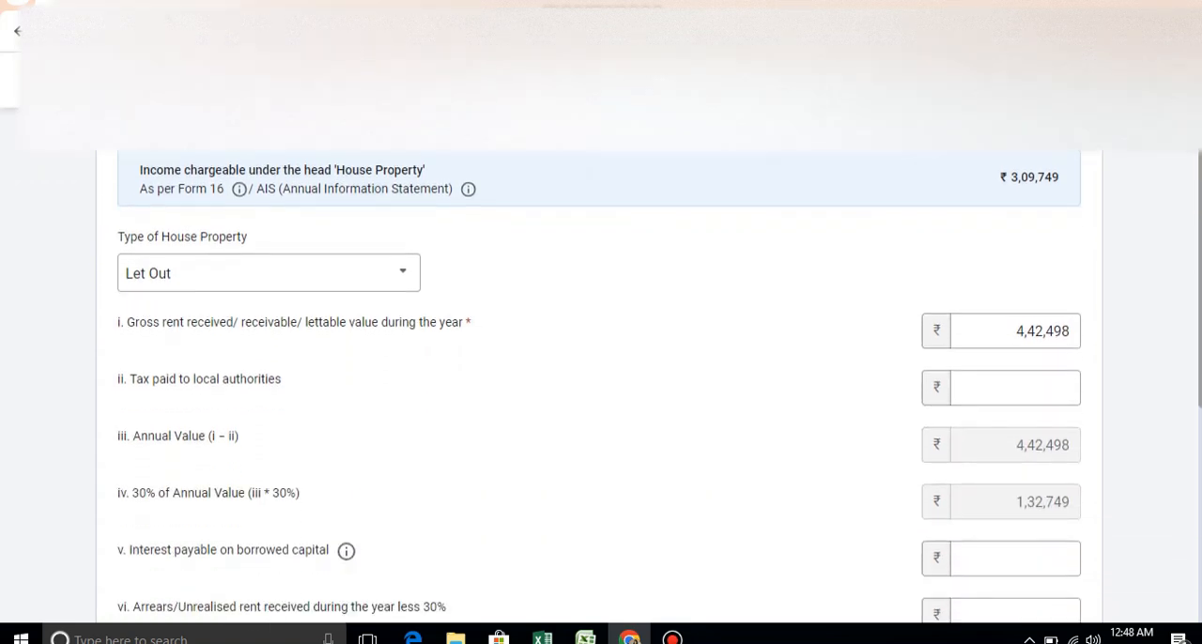
pyautogui.scroll(-4, 601, 376)
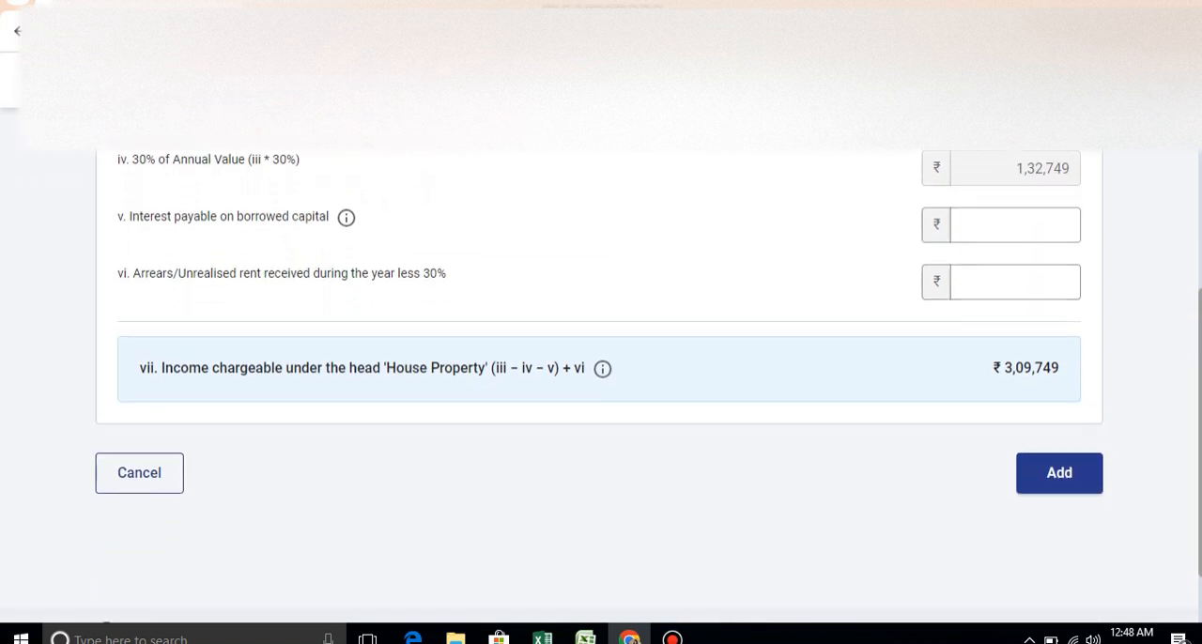
pyautogui.click(1015, 225)
pyautogui.write('0')
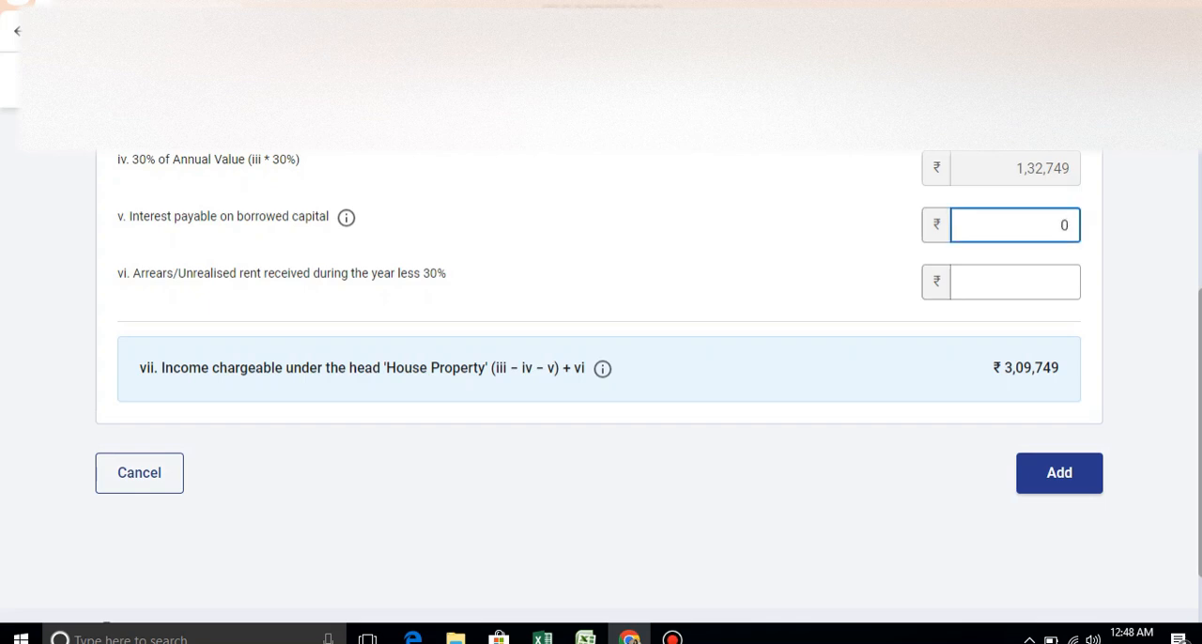
pyautogui.click(1016, 282)
pyautogui.write('0')
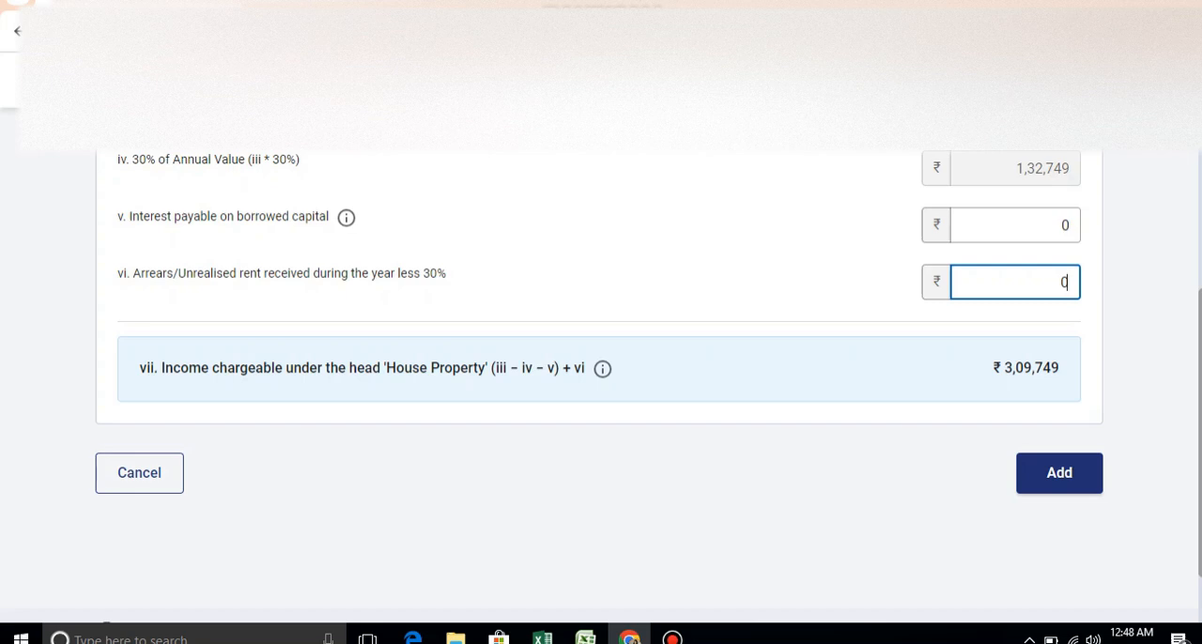
pyautogui.click(1060, 473)
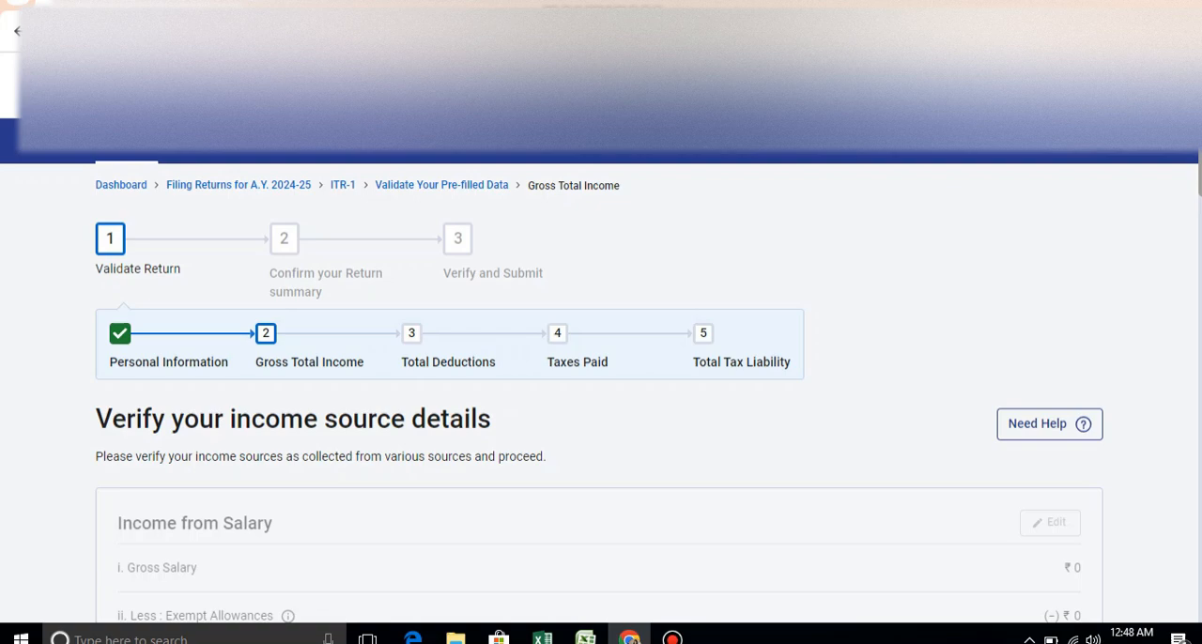
# - Review the house property income, other sources income and gross total income, and confirm the Gross Total Income section
pyautogui.scroll(-7, 602, 385)
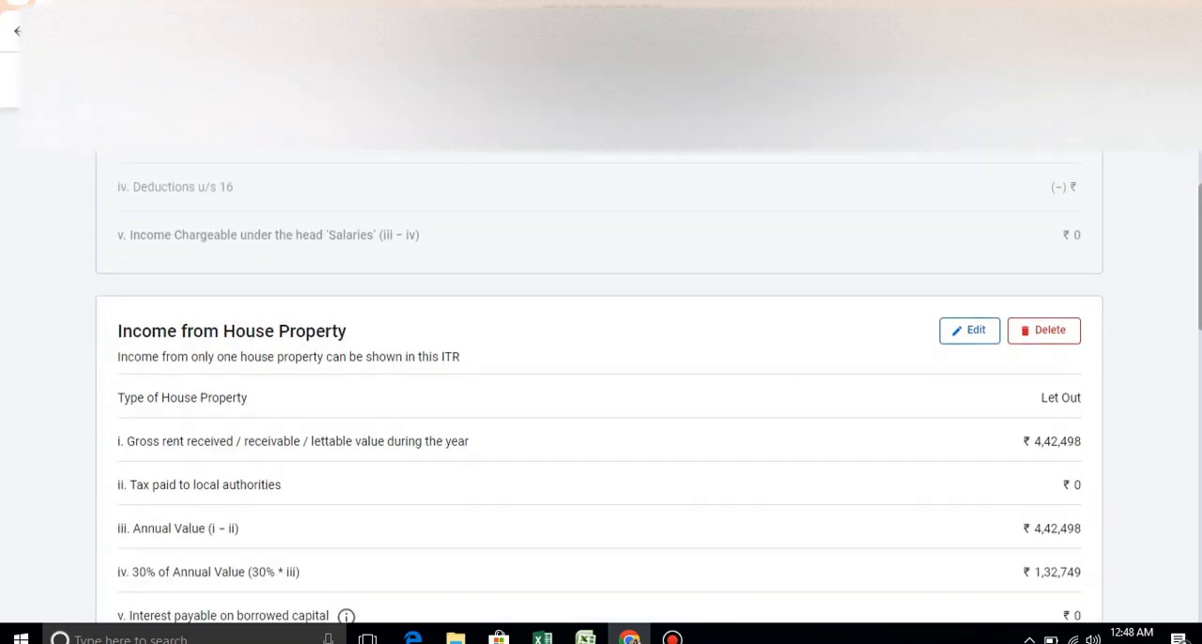
pyautogui.scroll(-5, 602, 385)
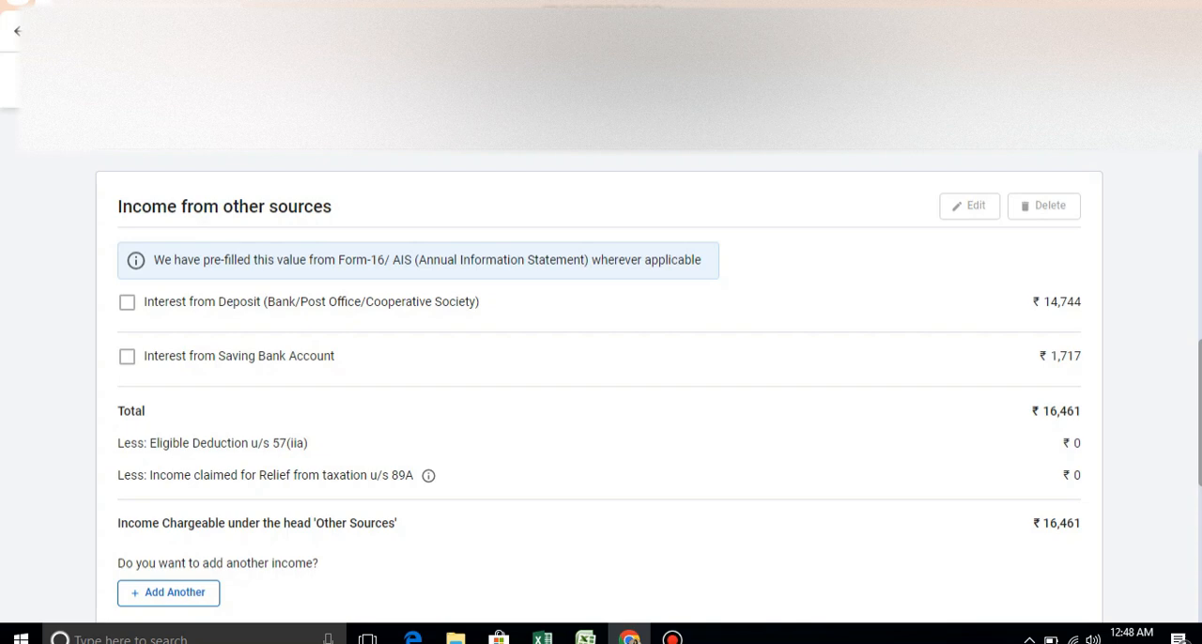
pyautogui.scroll(-4, 602, 385)
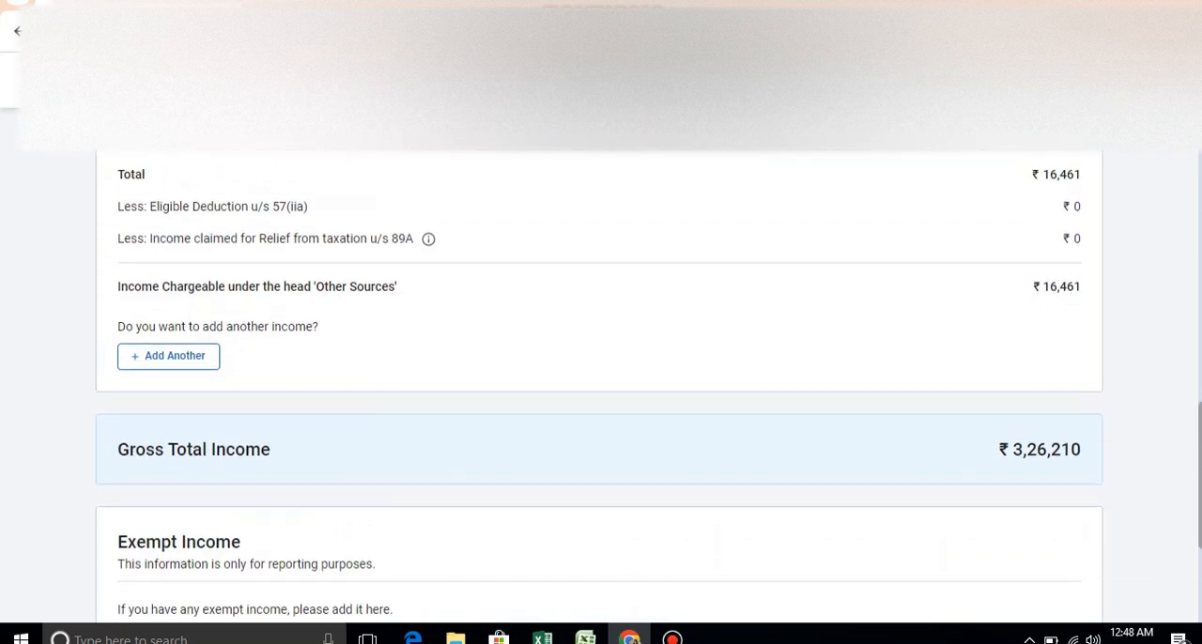
pyautogui.scroll(-1, 601, 386)
pyautogui.click(1055, 545)
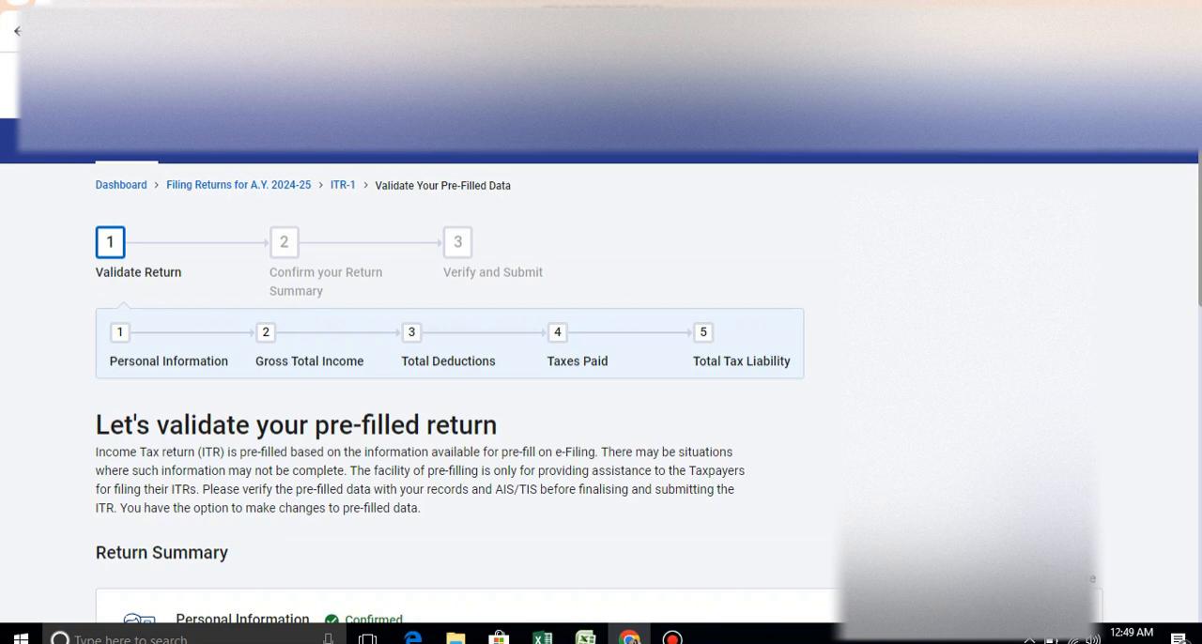
# - Open the Total Deductions section, skip its eligibility questions and wait for the deductions page to load
pyautogui.scroll(-5, 601, 385)
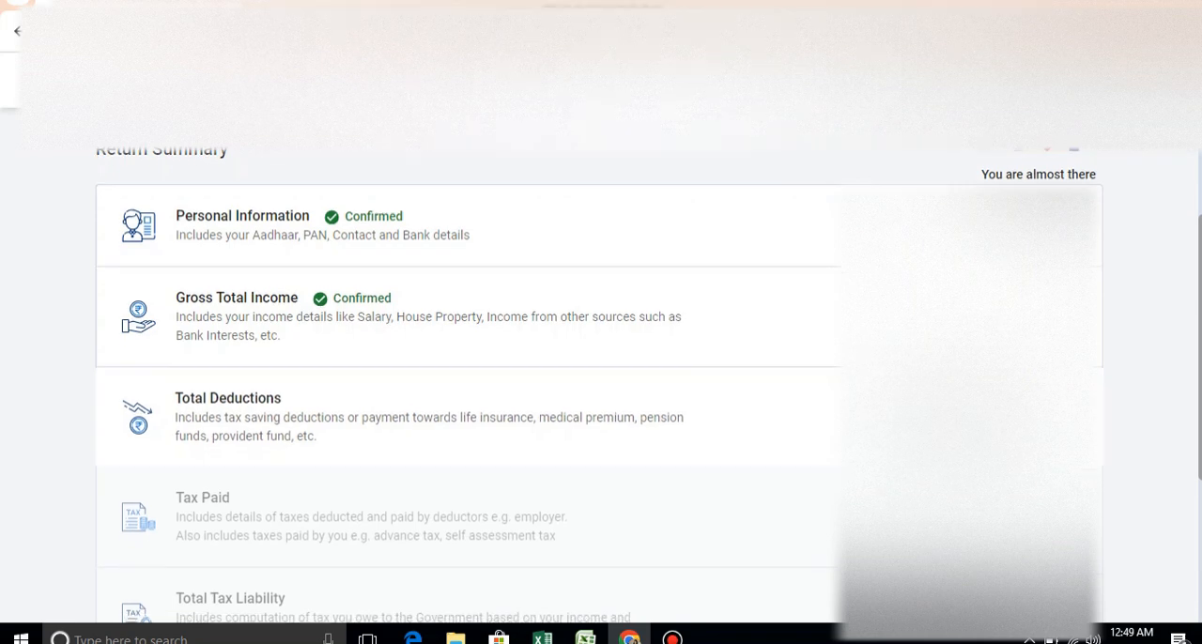
pyautogui.click(1053, 417)
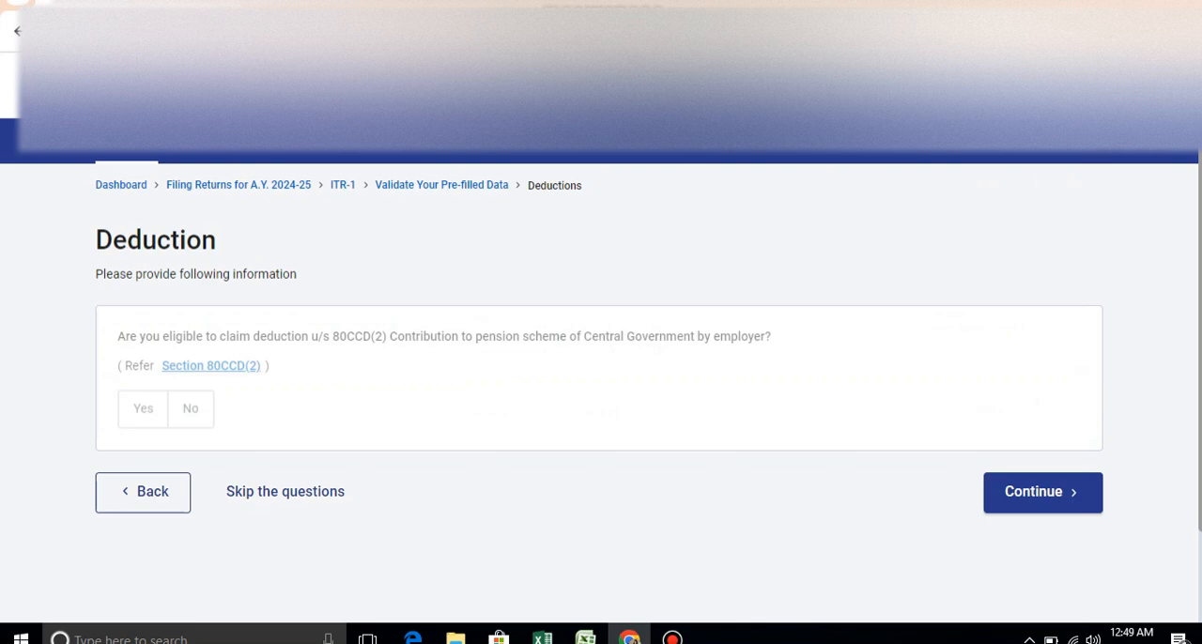
pyautogui.click(284, 491)
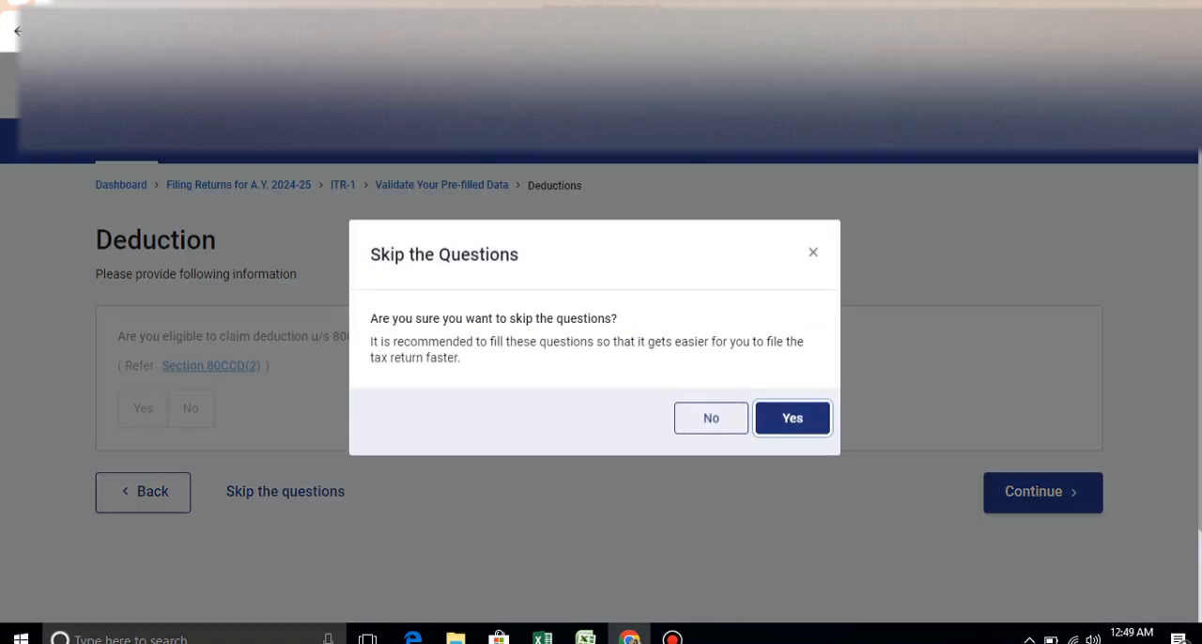
pyautogui.click(792, 418)
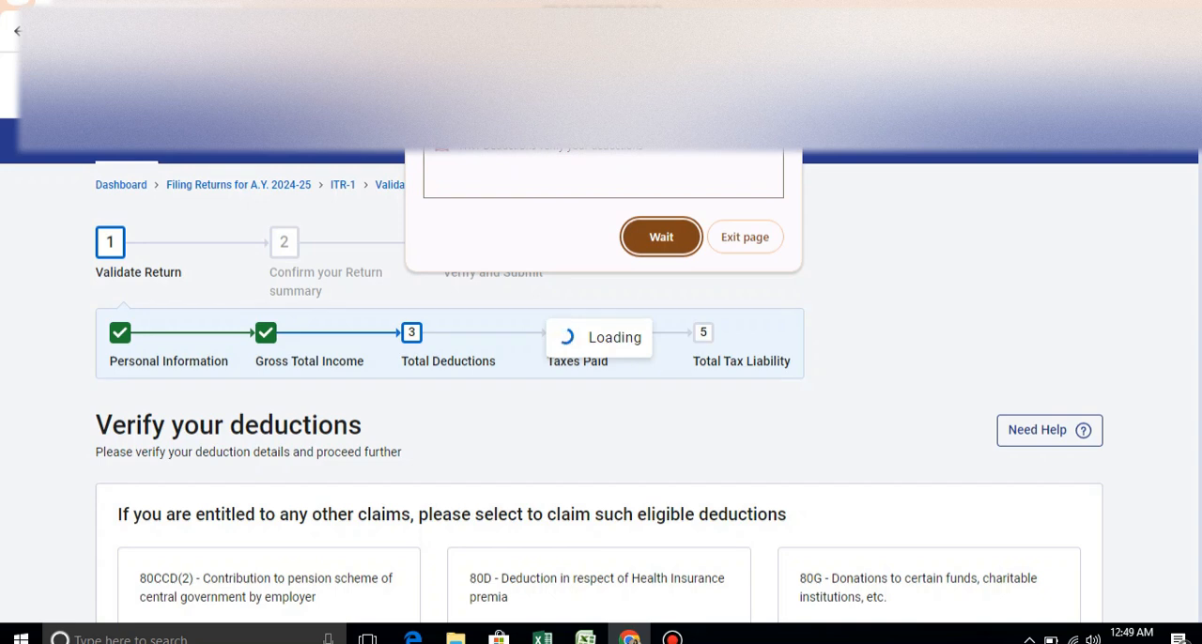
pyautogui.click(662, 238)
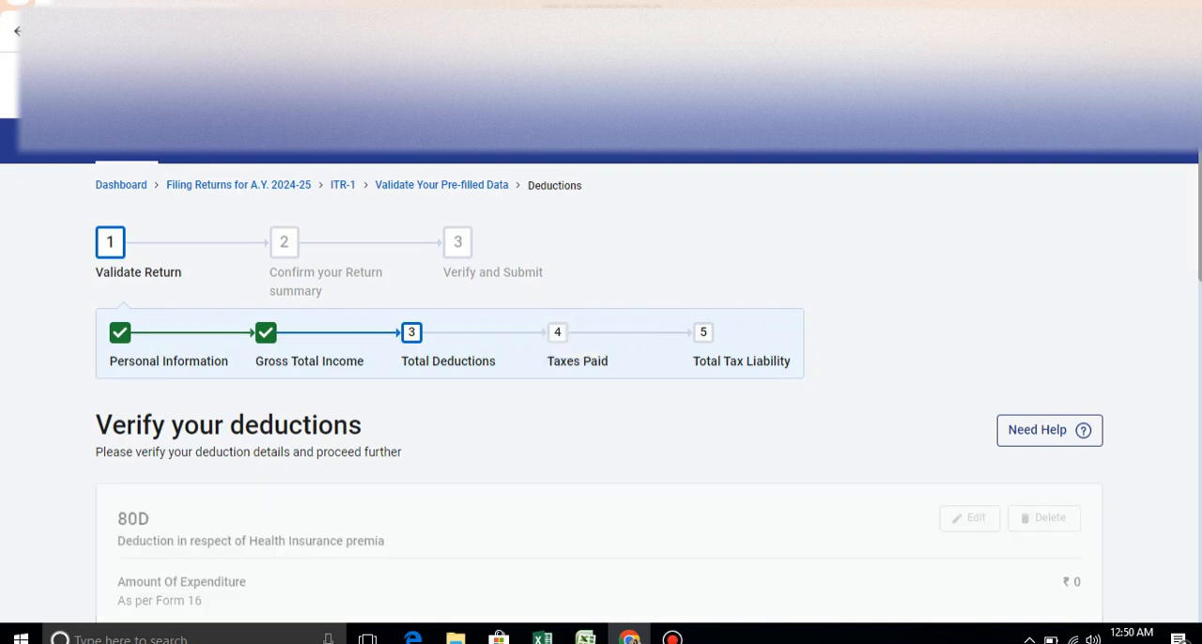
# - Review the eligible deductions without adding any claim and confirm the Total Deductions section
pyautogui.scroll(-5, 601, 399)
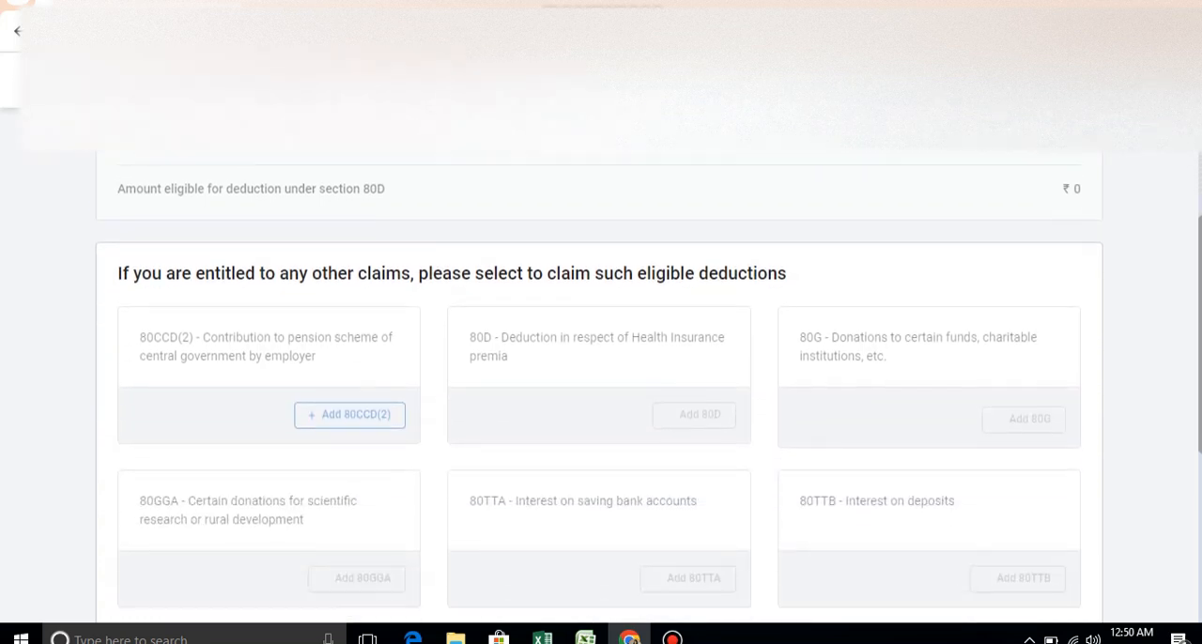
pyautogui.scroll(-2, 601, 398)
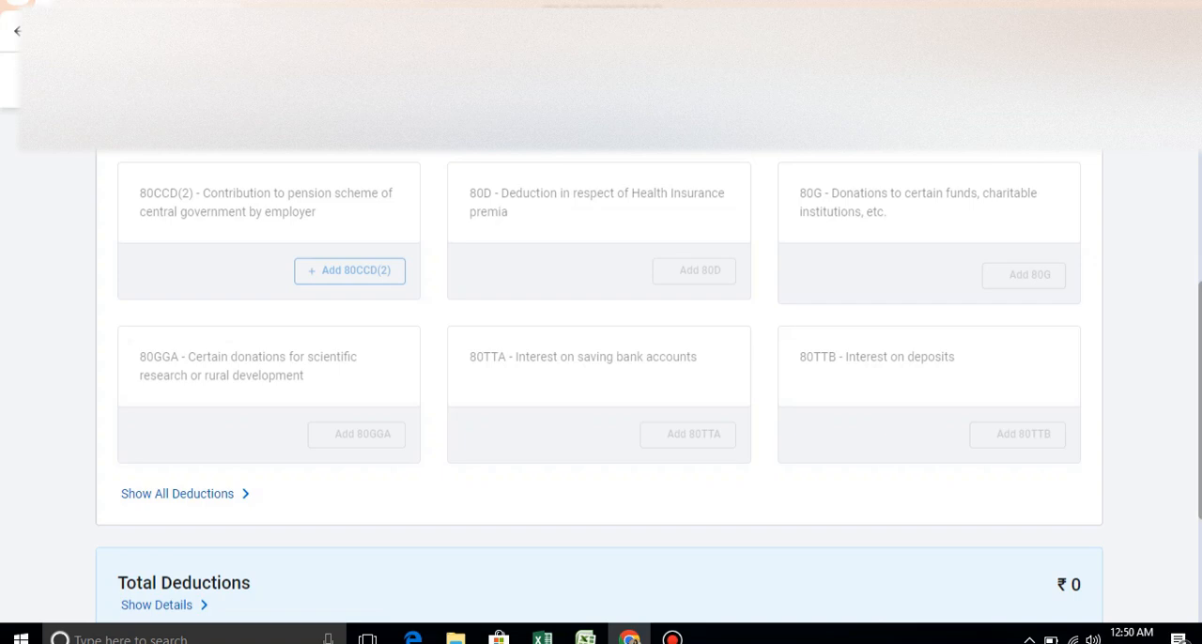
pyautogui.scroll(-2, 599, 386)
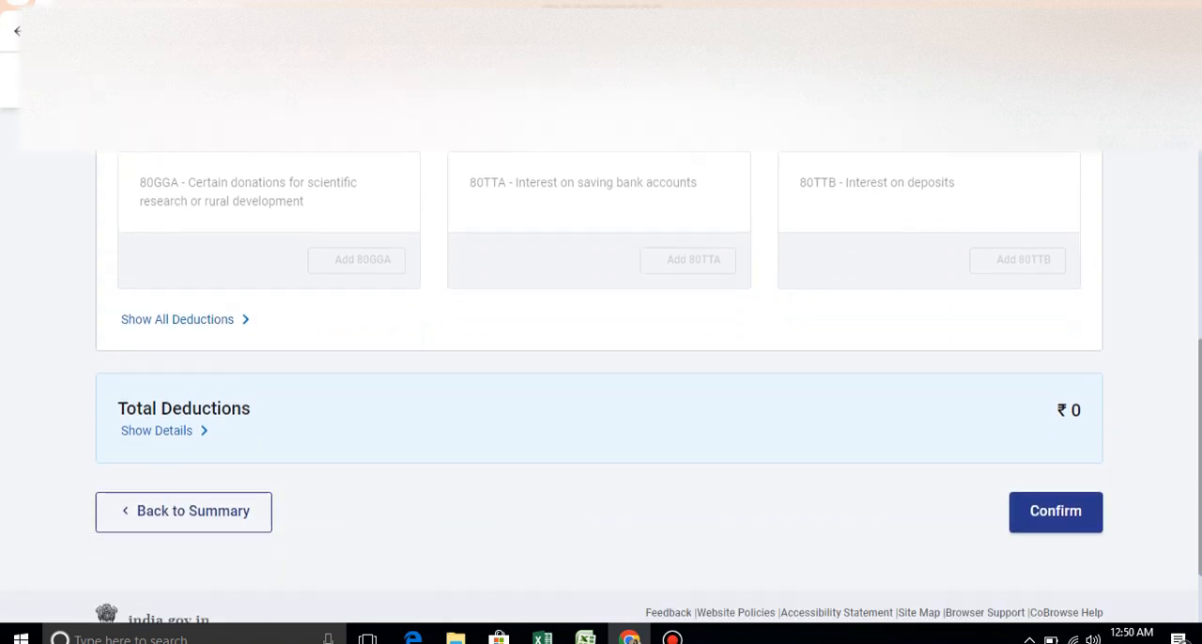
pyautogui.click(1056, 489)
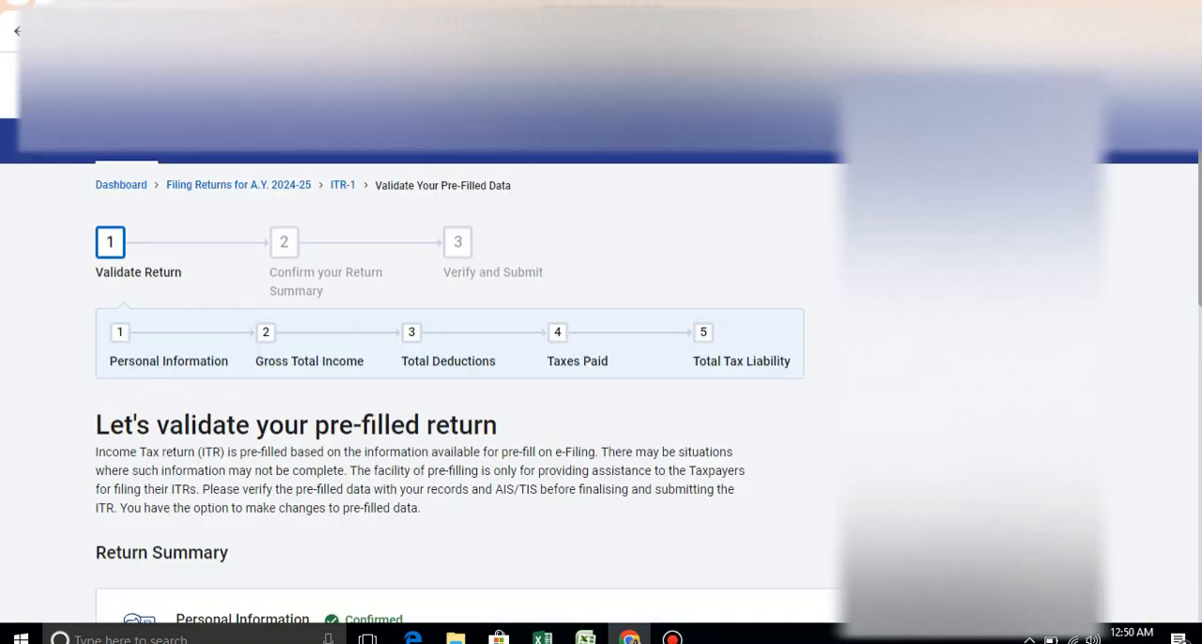
# - Open the Tax Paid section, review the TDS, TCS and advance tax entries, and confirm it
pyautogui.scroll(-6, 468, 392)
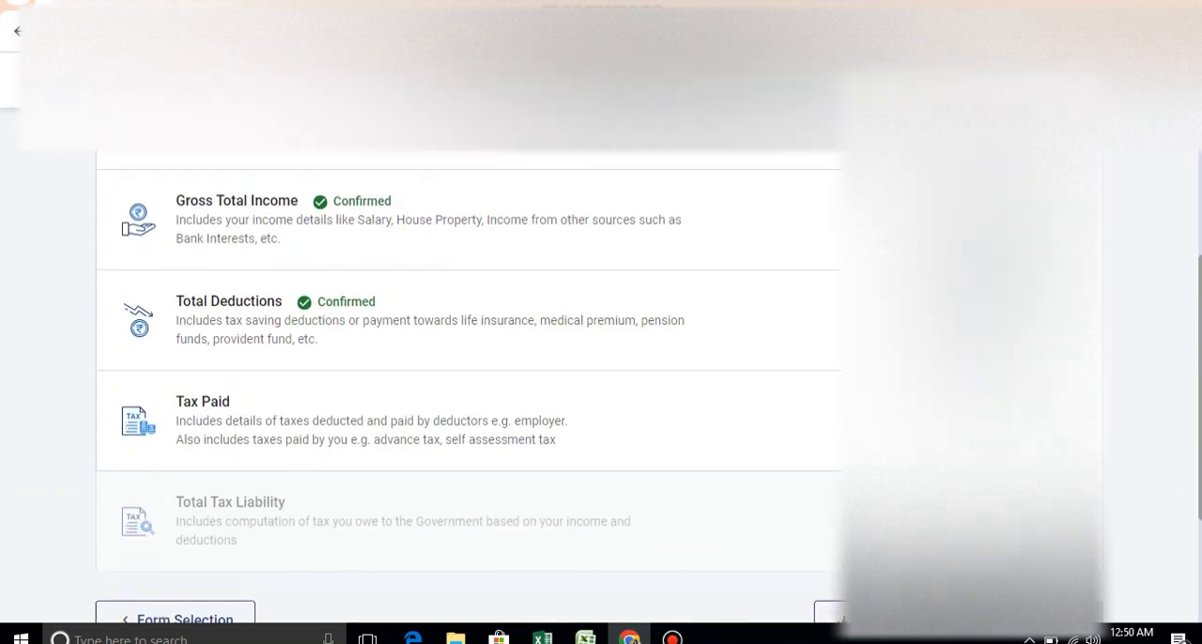
pyautogui.click(602, 381)
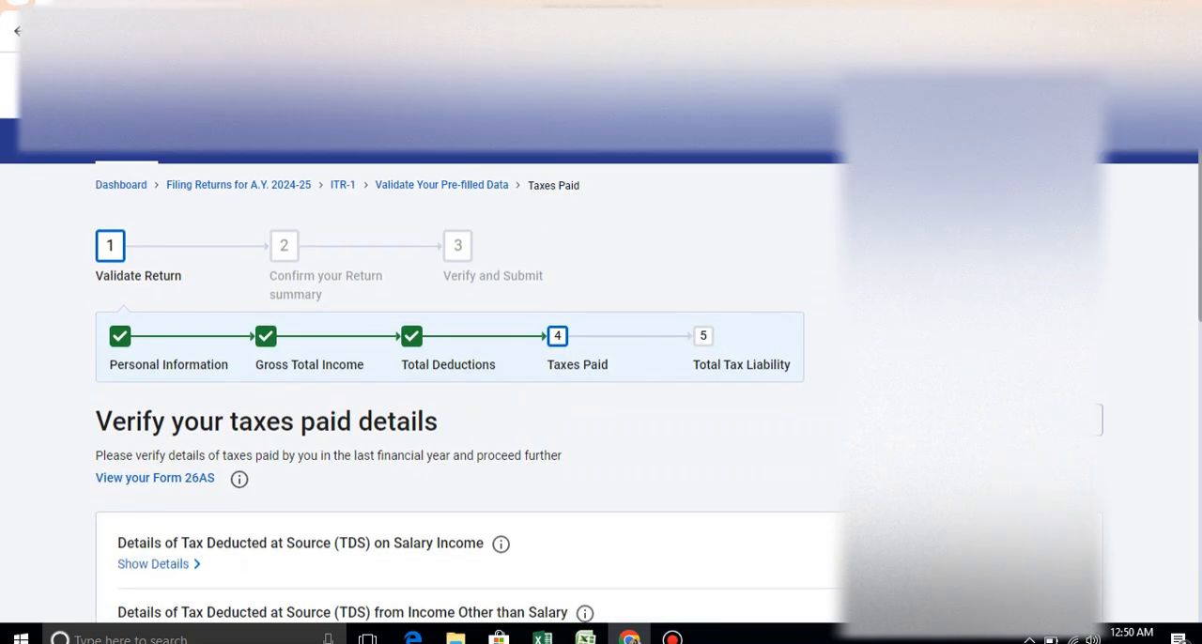
pyautogui.scroll(-6, 602, 375)
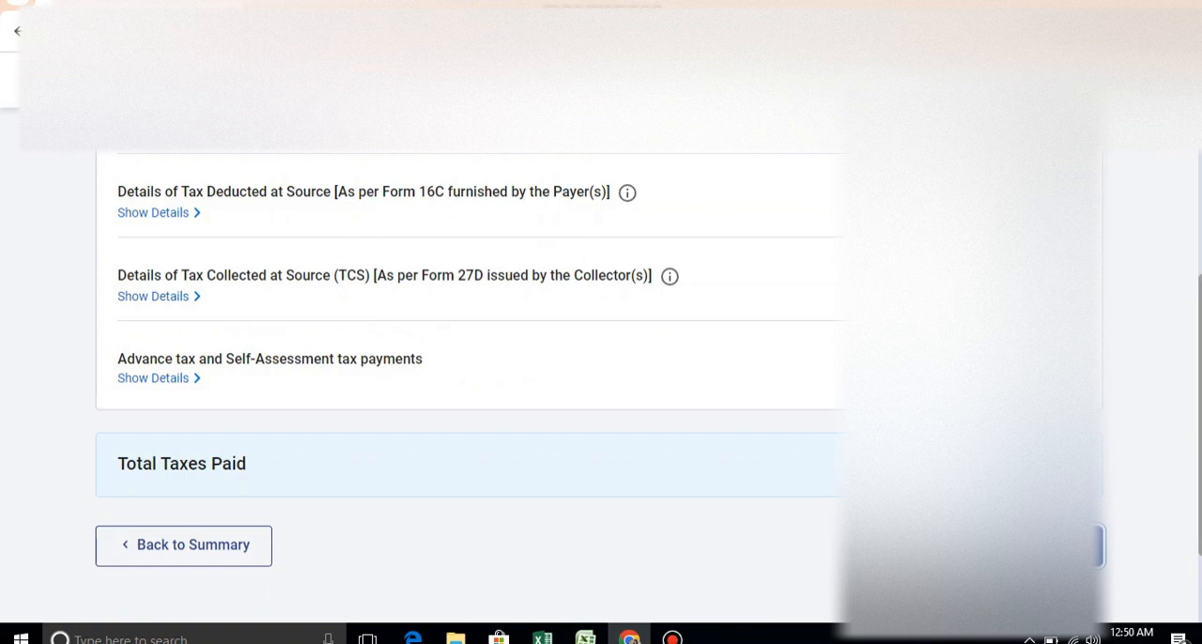
pyautogui.click(1042, 546)
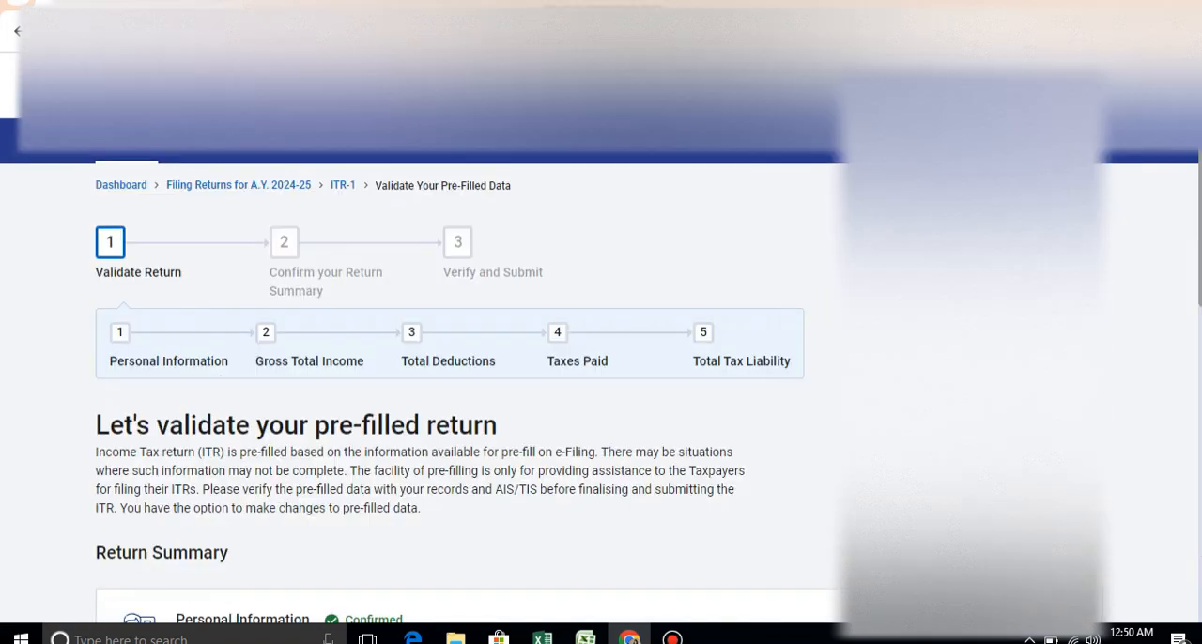
# - Open the Total Tax Liability section, check the computation of income, tax, interest and fees, and confirm it
pyautogui.scroll(-6, 972, 376)
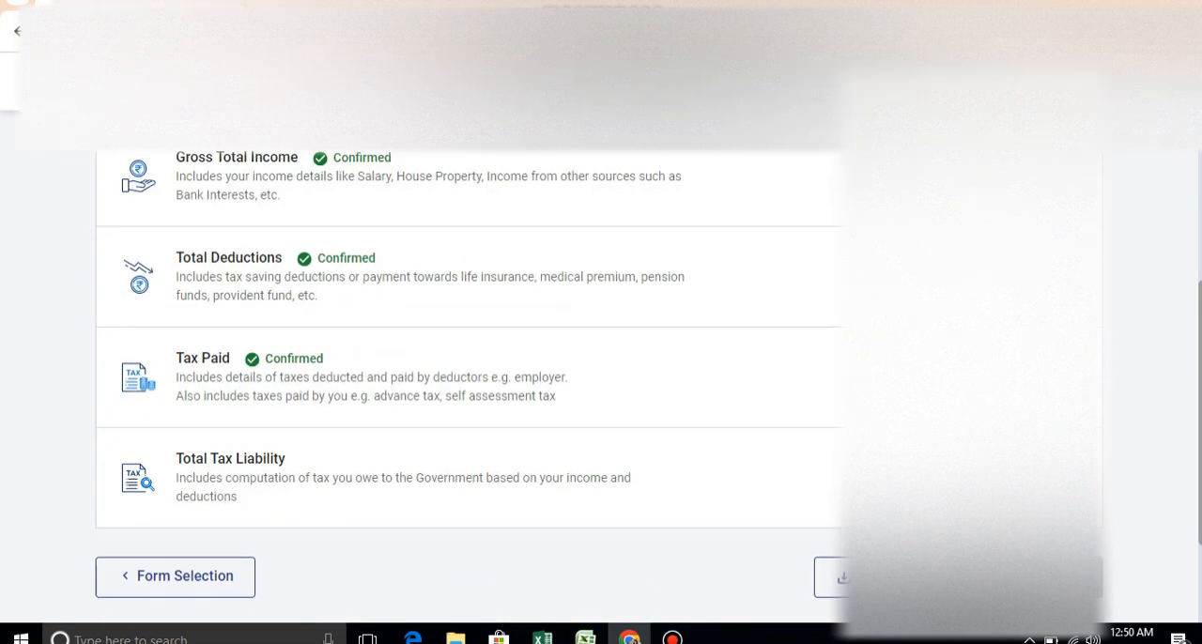
pyautogui.click(1034, 479)
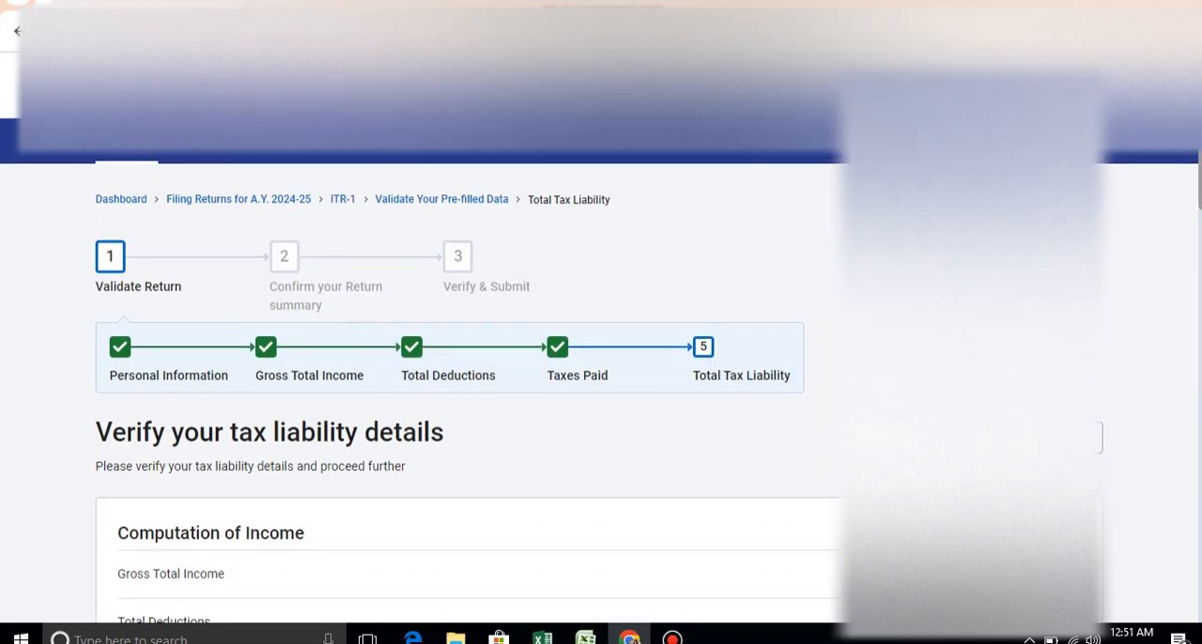
pyautogui.scroll(-6, 601, 394)
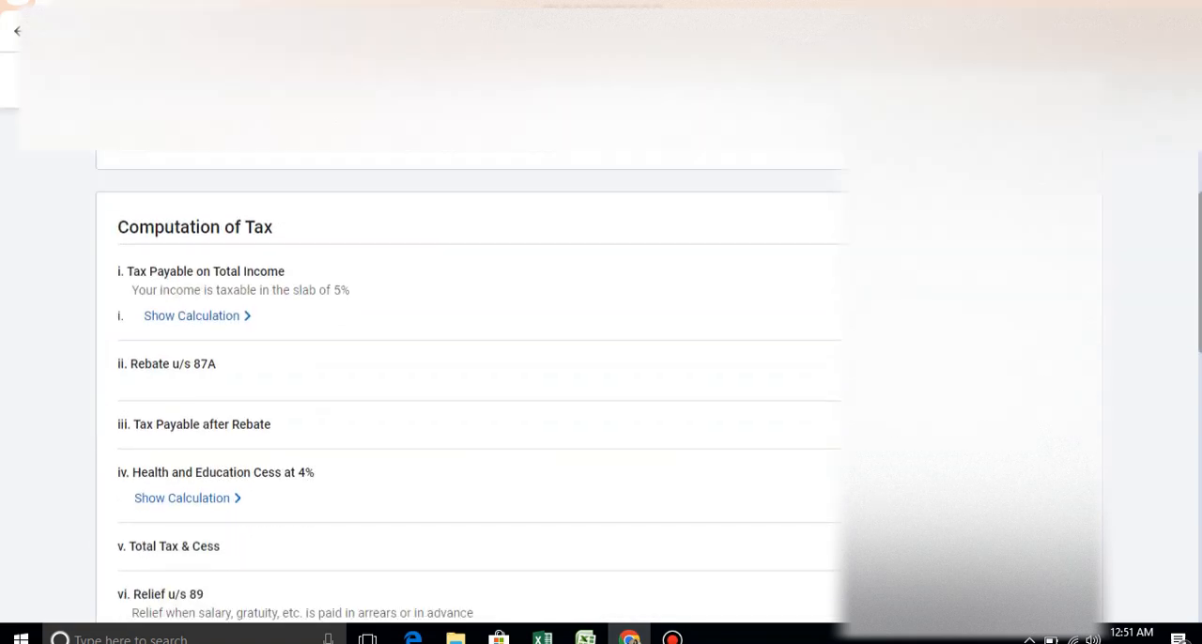
pyautogui.scroll(-5, 470, 385)
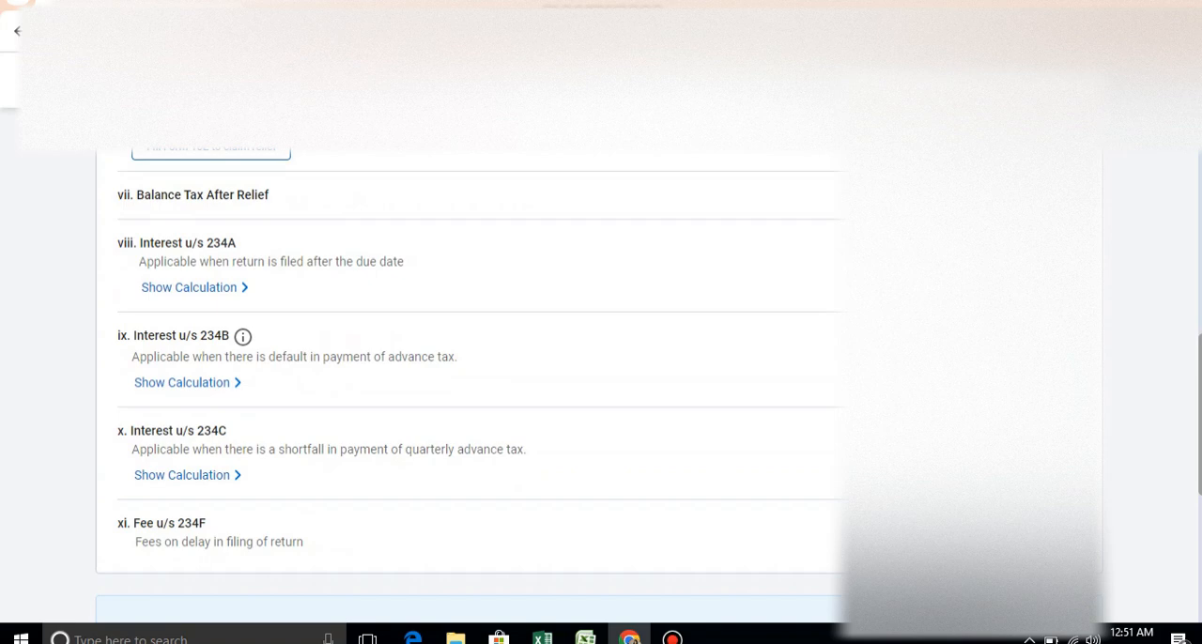
pyautogui.scroll(-5, 470, 375)
pyautogui.click(1061, 416)
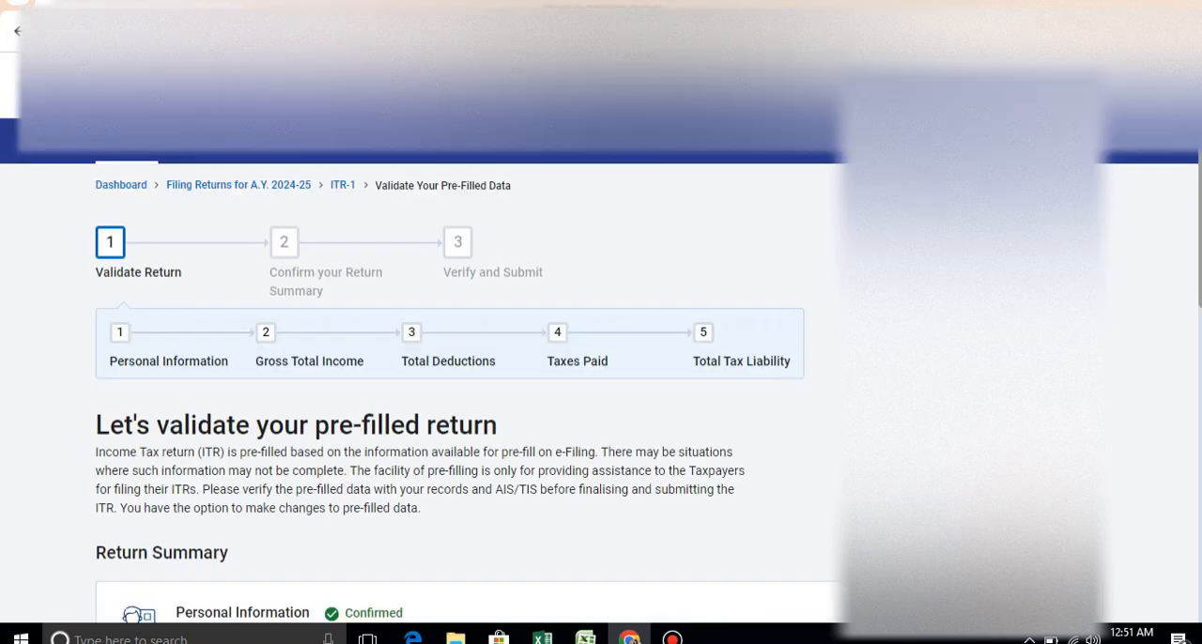
# - Proceed from the confirmed sections to the tax summary and review the taxable income and amount payable
pyautogui.scroll(-5, 470, 376)
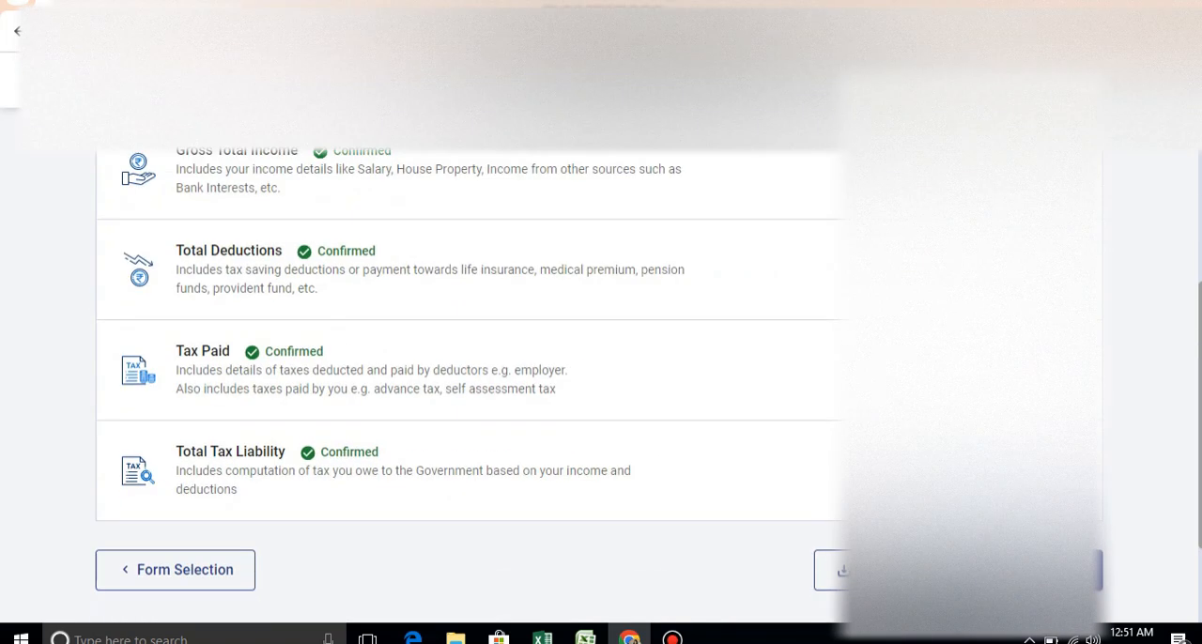
pyautogui.click(1029, 570)
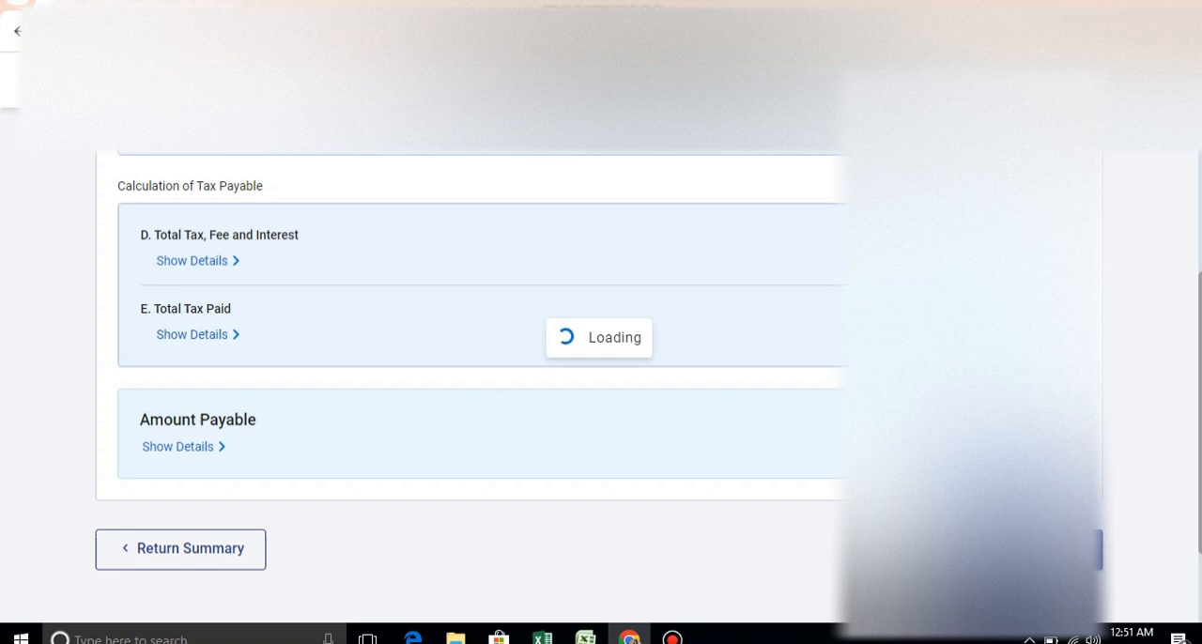
pyautogui.scroll(1, 469, 375)
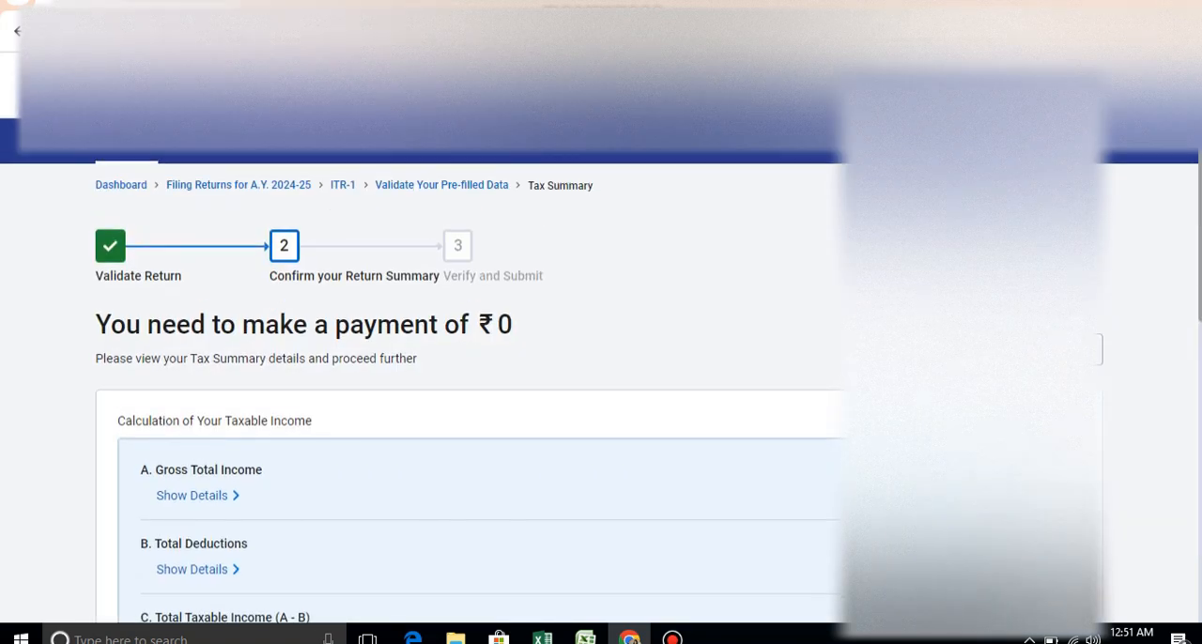
pyautogui.scroll(-6, 601, 376)
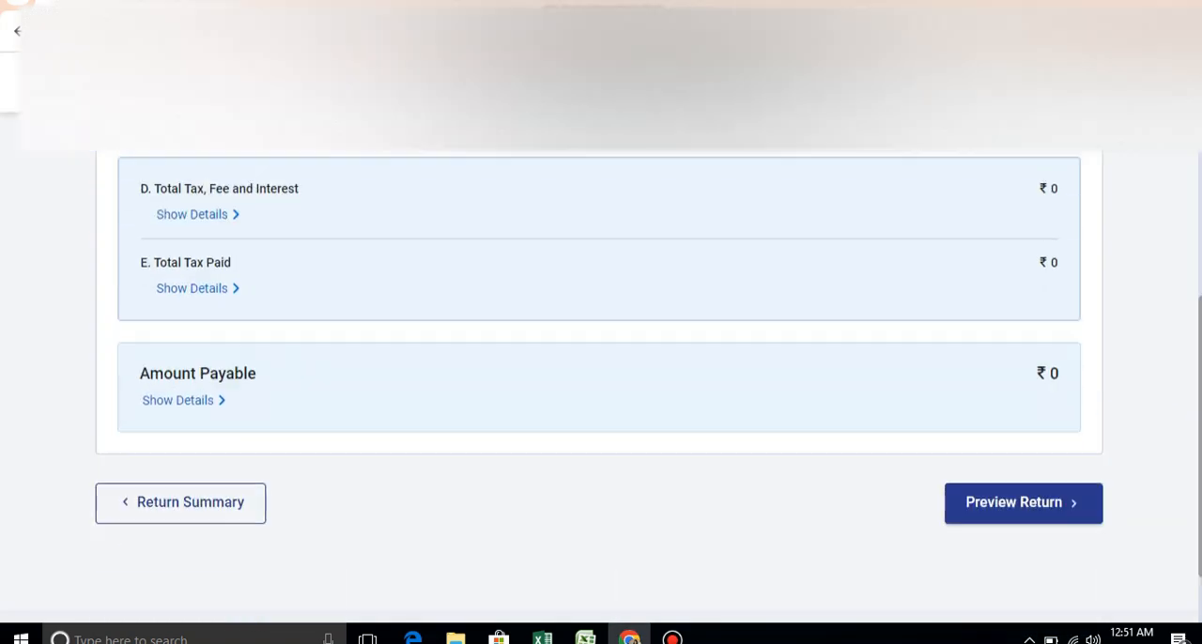
# - Proceed to the preview of the return, leaving the Tax Return Preparer (TRP) details blank
pyautogui.click(1023, 503)
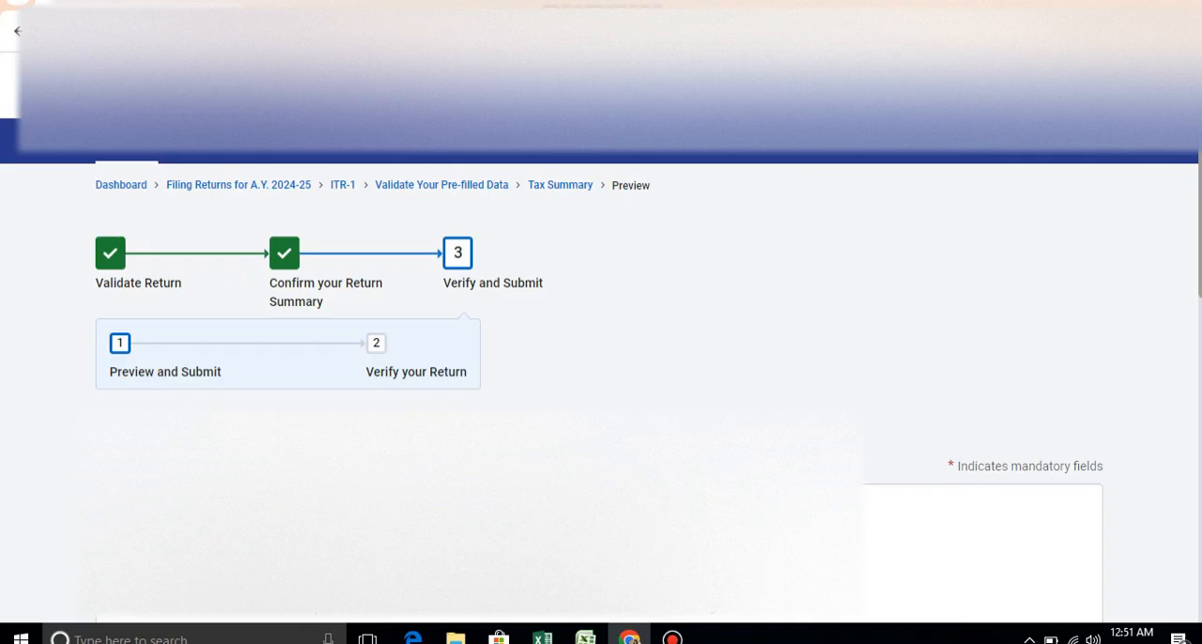
pyautogui.scroll(-5, 601, 385)
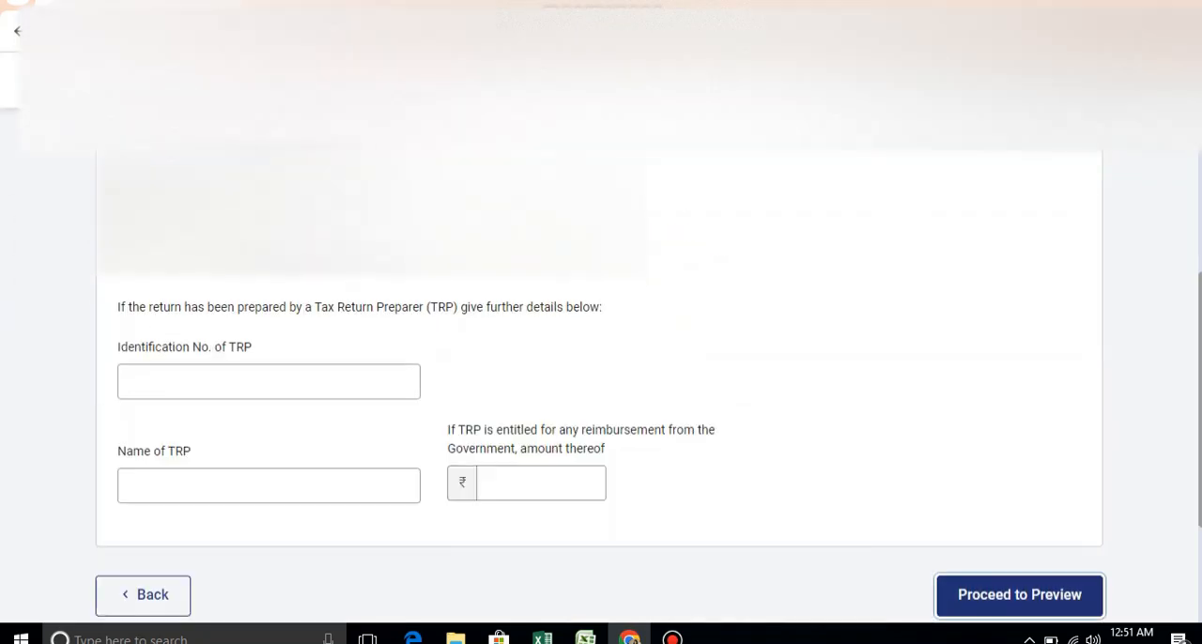
pyautogui.click(1020, 595)
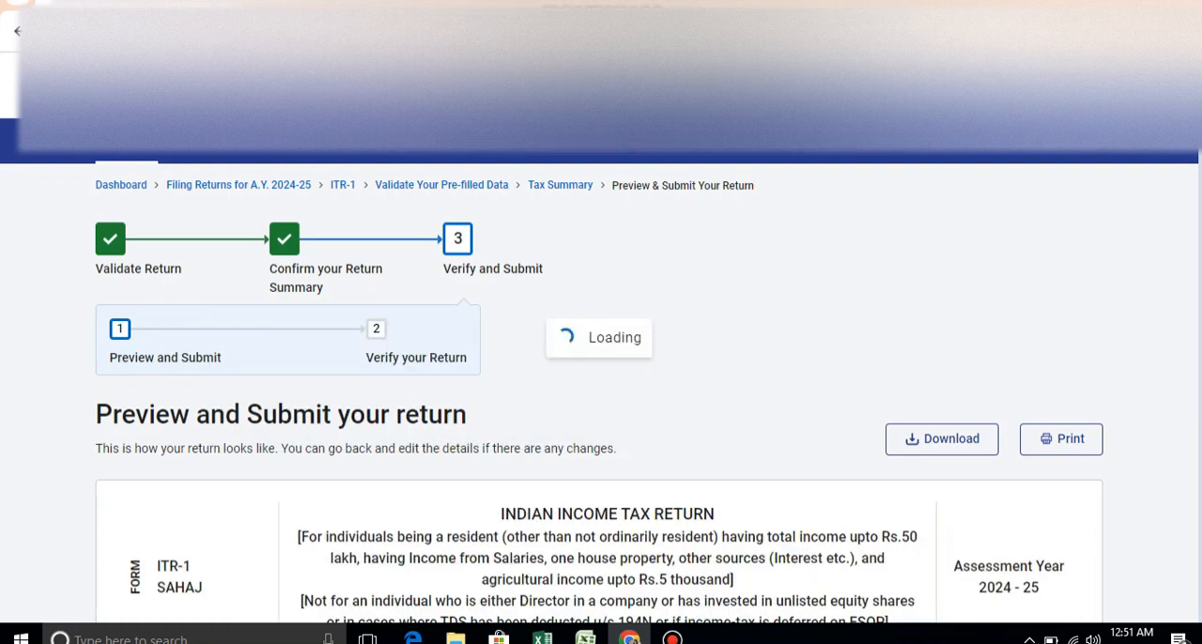
# - Review the previewed ITR-1 form from the general information to the TDS and TCS schedules and proceed to validation
pyautogui.scroll(-6, 602, 395)
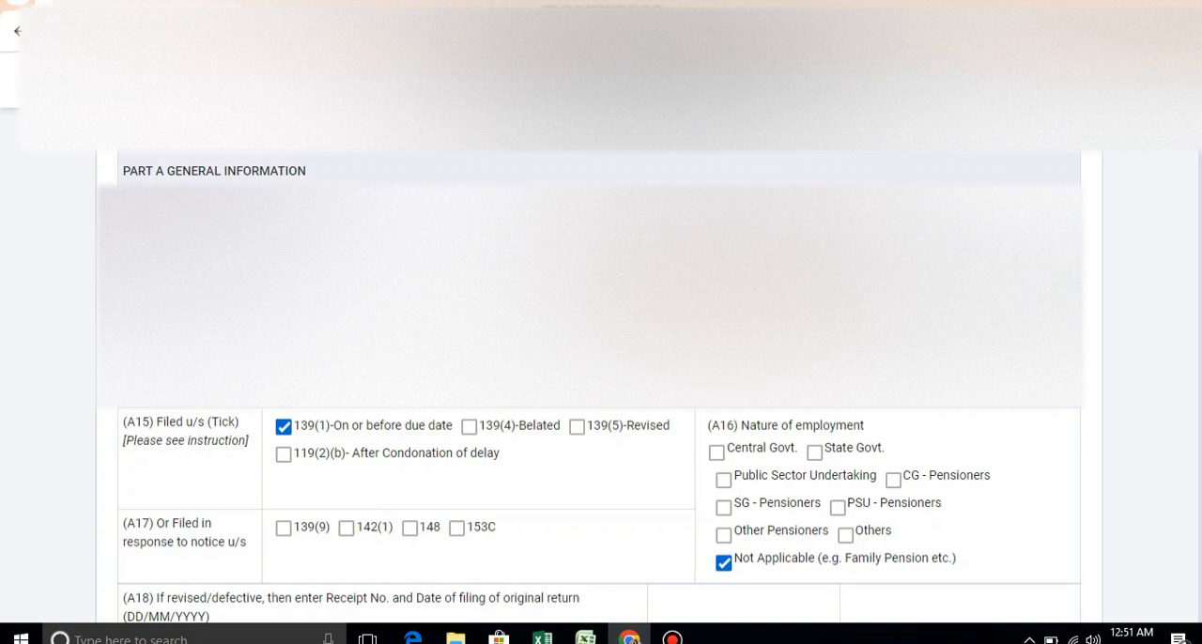
pyautogui.scroll(-5, 601, 376)
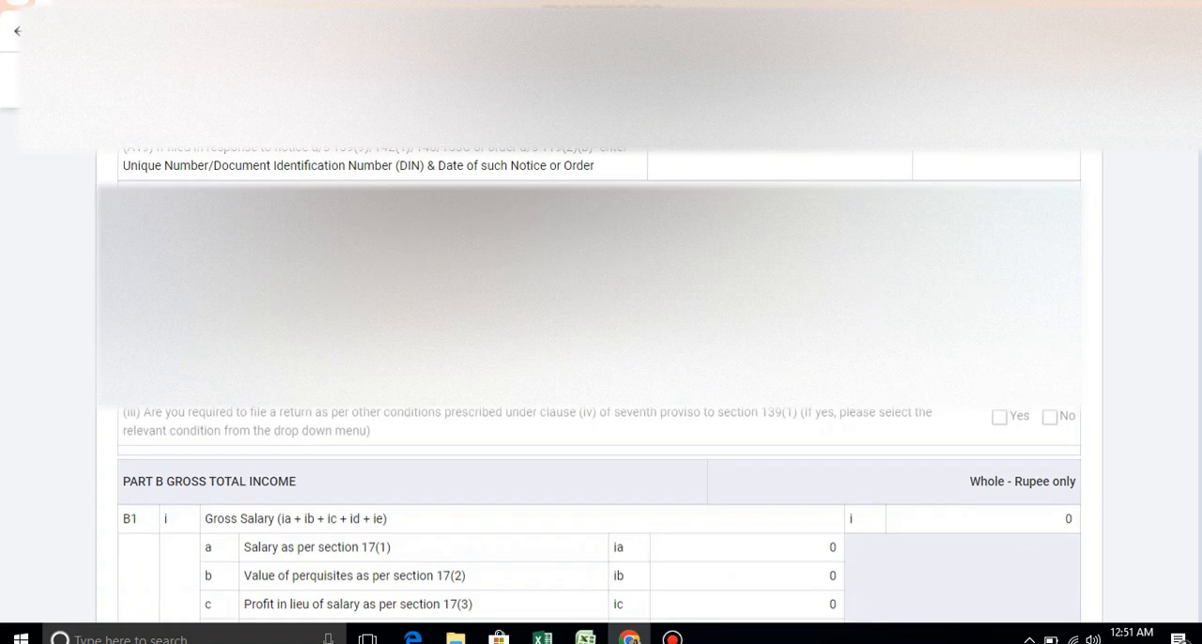
pyautogui.scroll(-5, 601, 376)
pyautogui.scroll(-5, 601, 376)
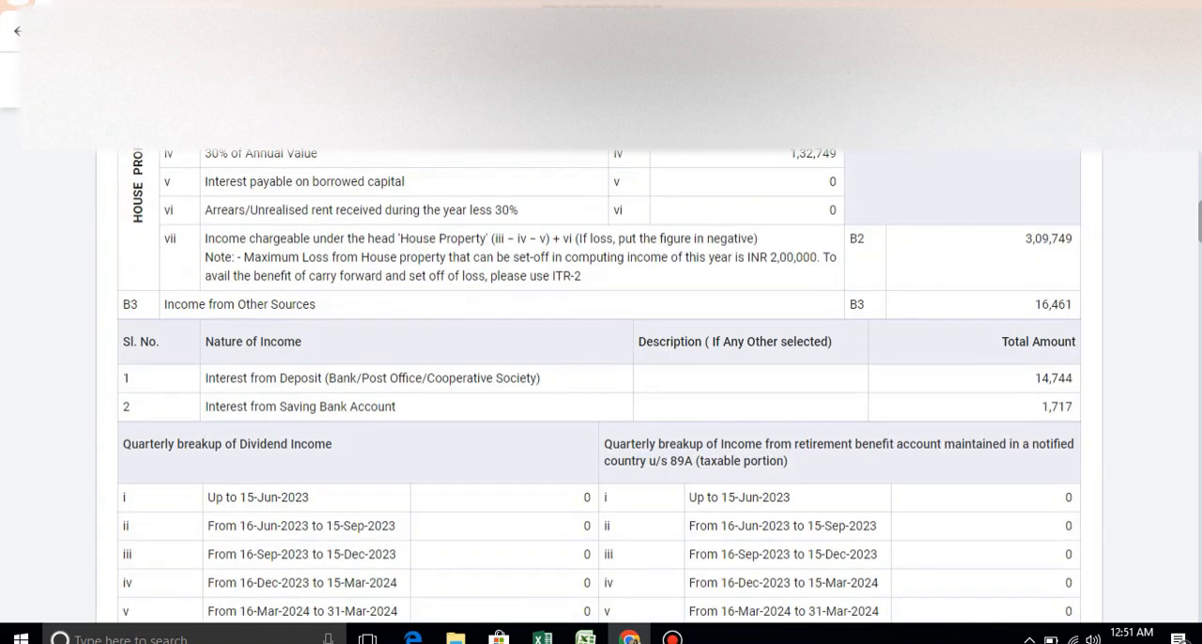
pyautogui.scroll(-20, 601, 376)
pyautogui.scroll(-10, 601, 375)
pyautogui.scroll(-20, 601, 376)
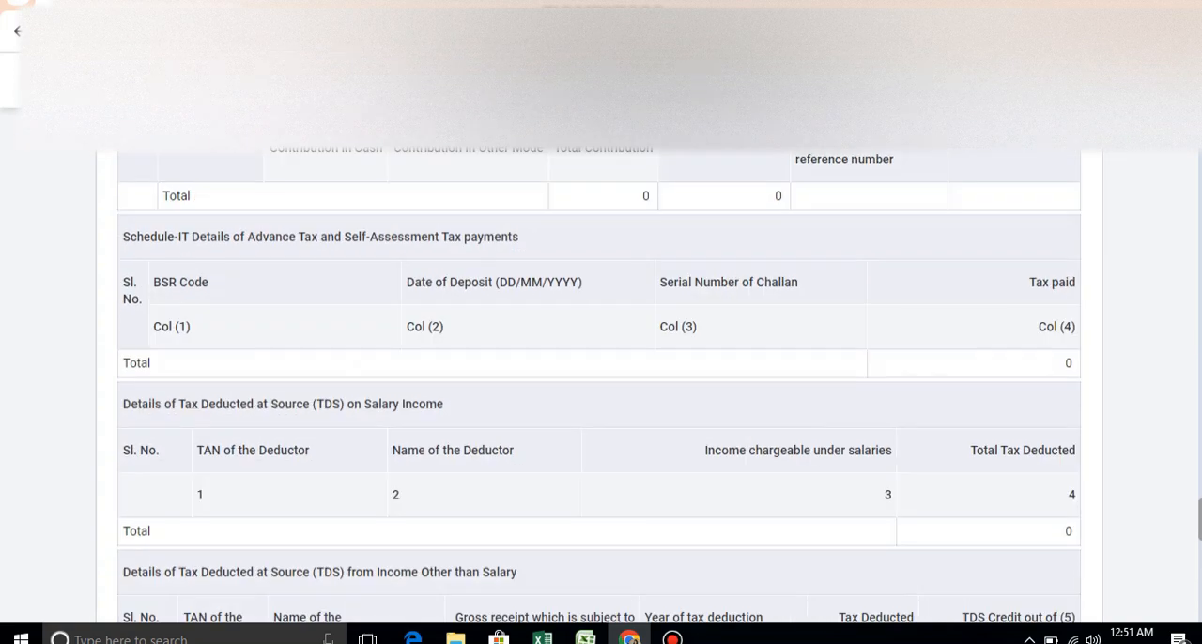
pyautogui.scroll(-5, 601, 376)
pyautogui.scroll(-10, 601, 376)
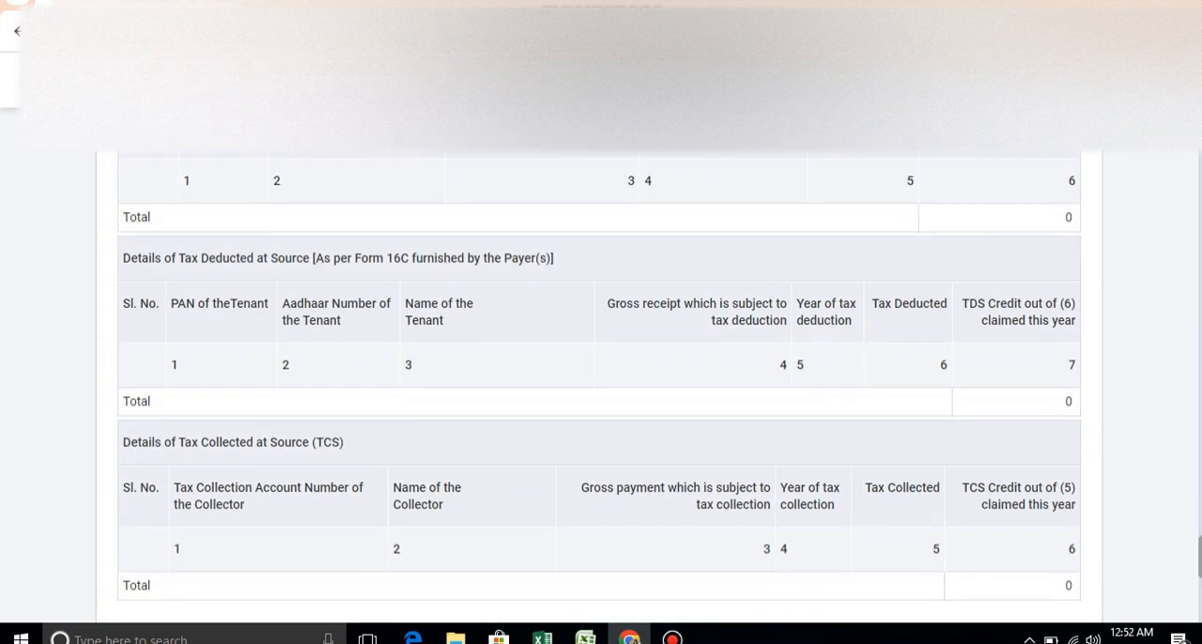
pyautogui.scroll(-5, 601, 376)
pyautogui.click(1014, 473)
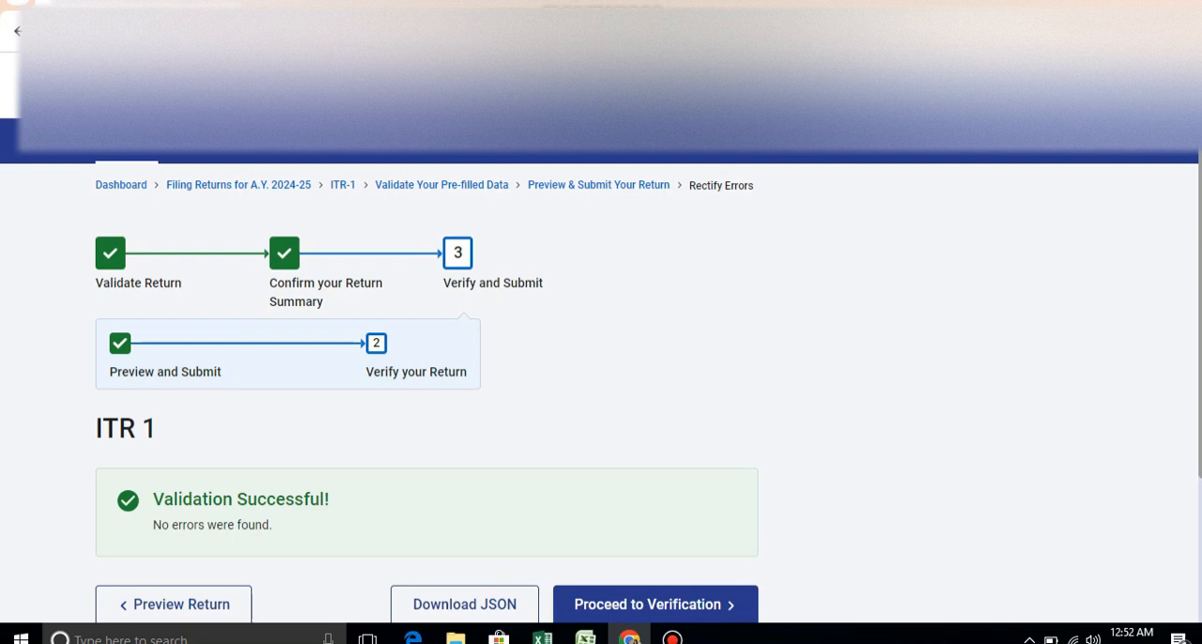
# - Proceed to verification of the validated return, choose e-Verify Later and continue to submission
pyautogui.click(655, 605)
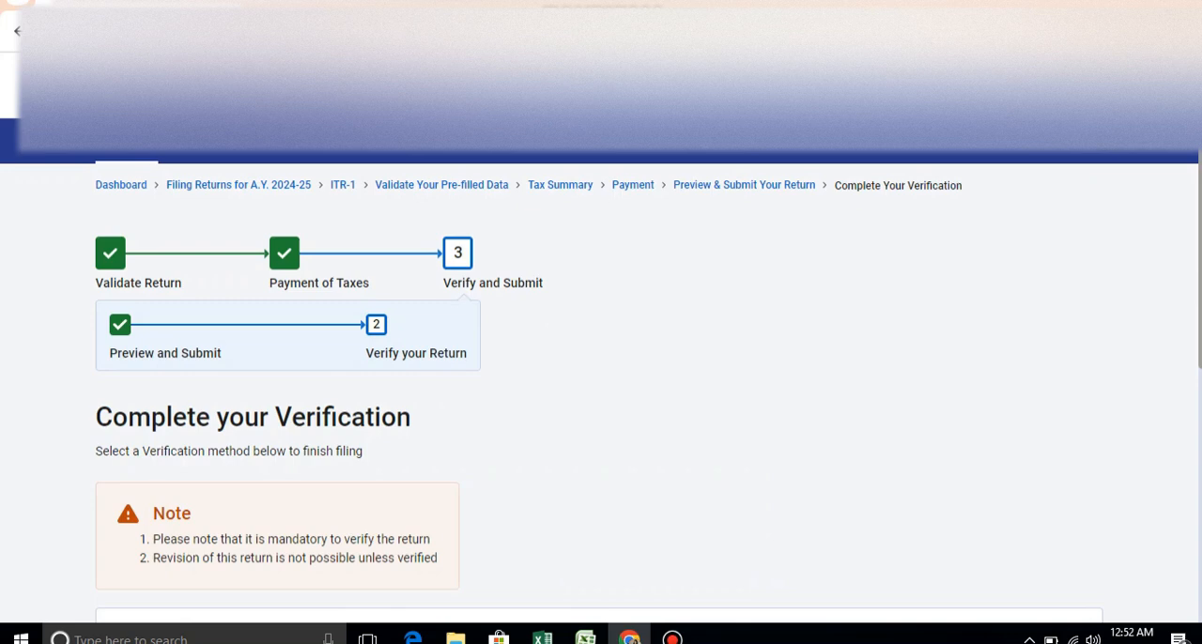
pyautogui.scroll(-4, 601, 376)
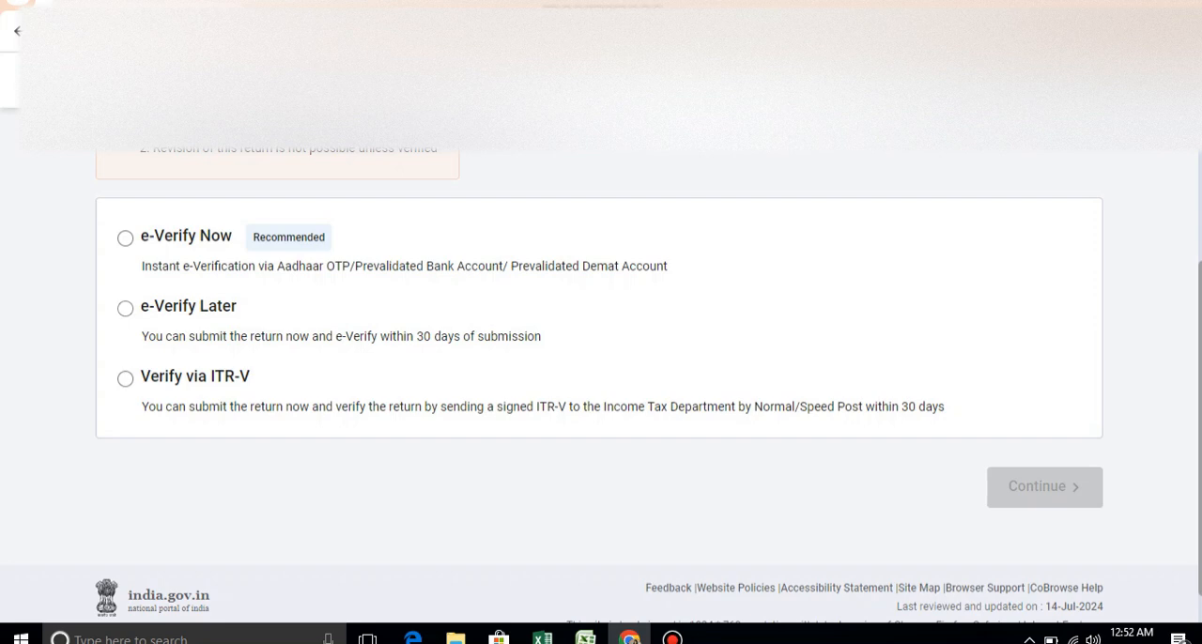
pyautogui.click(125, 308)
pyautogui.click(784, 406)
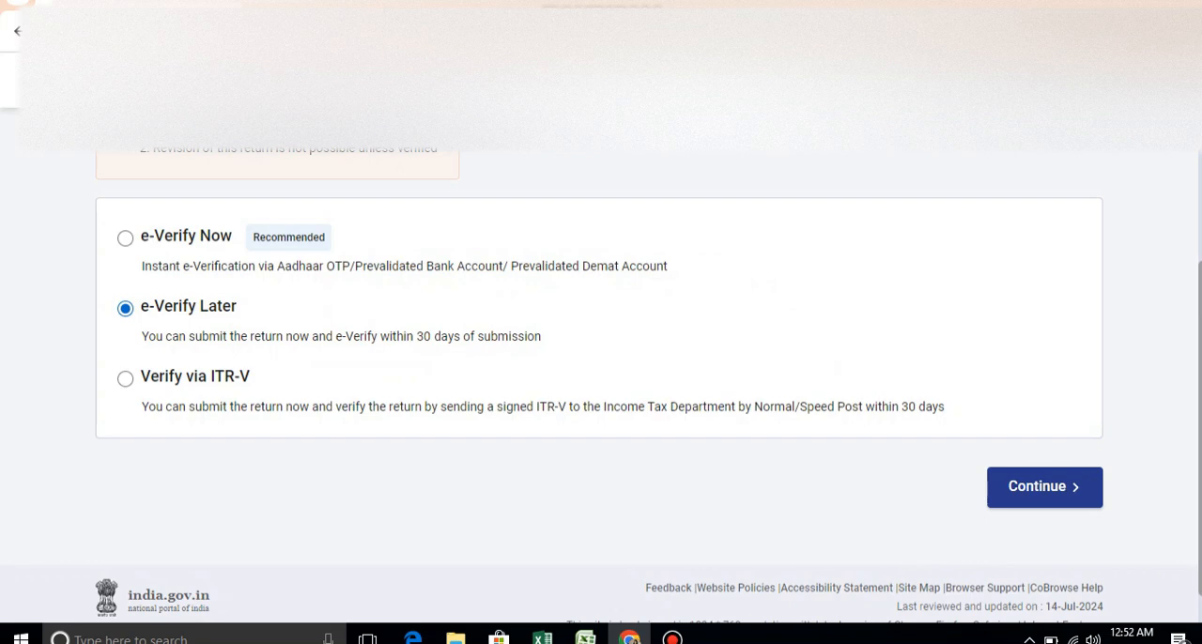
pyautogui.click(1045, 487)
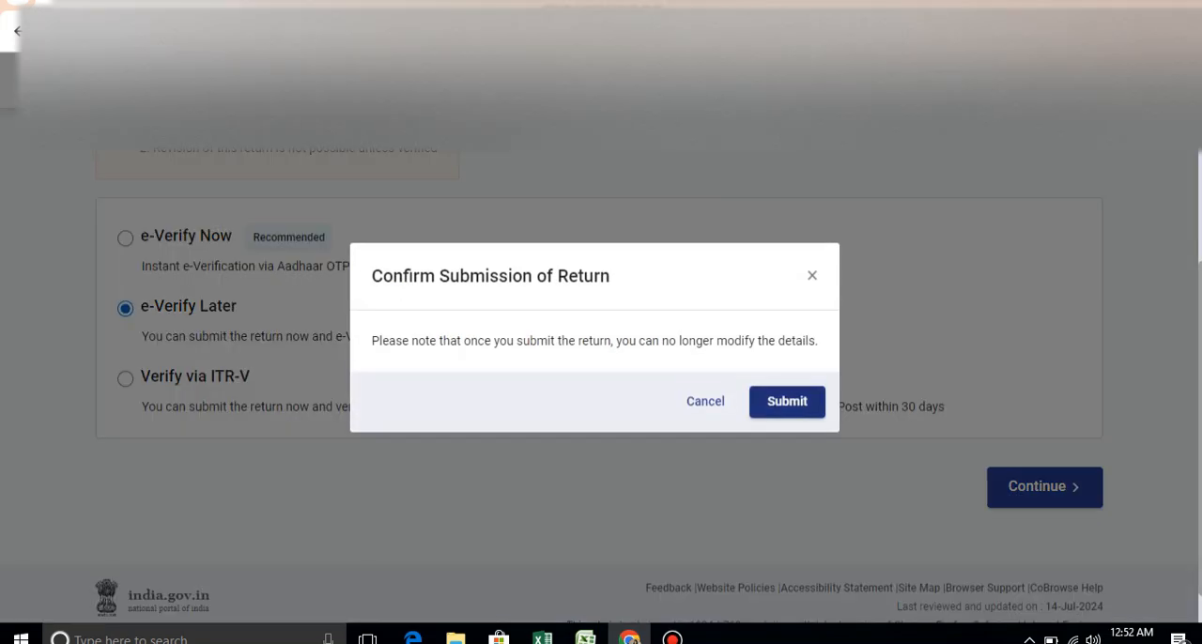